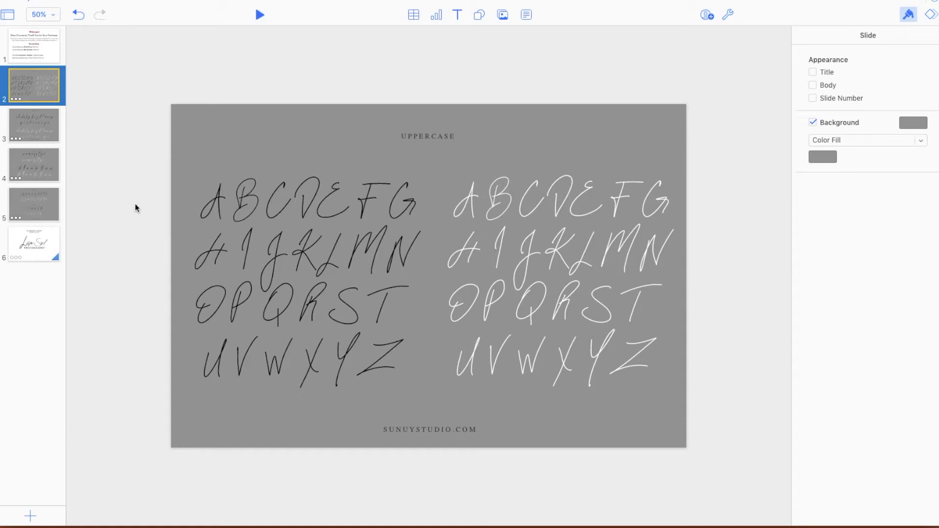
- Review the lowercase, alternates and ligatures, numbers and symbols, animated logo template and welcome instruction slides
{"action": "left_click", "coordinate": [41, 132]}
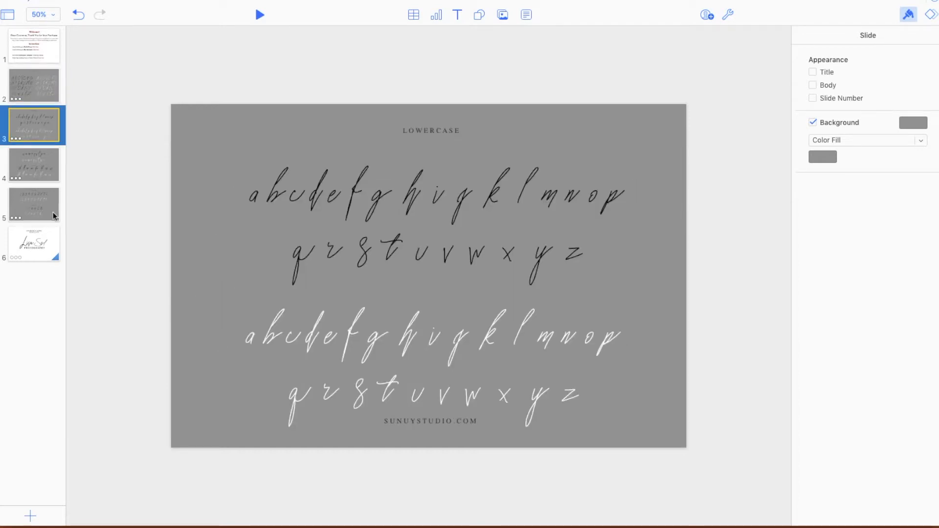
{"action": "left_click", "coordinate": [43, 166]}
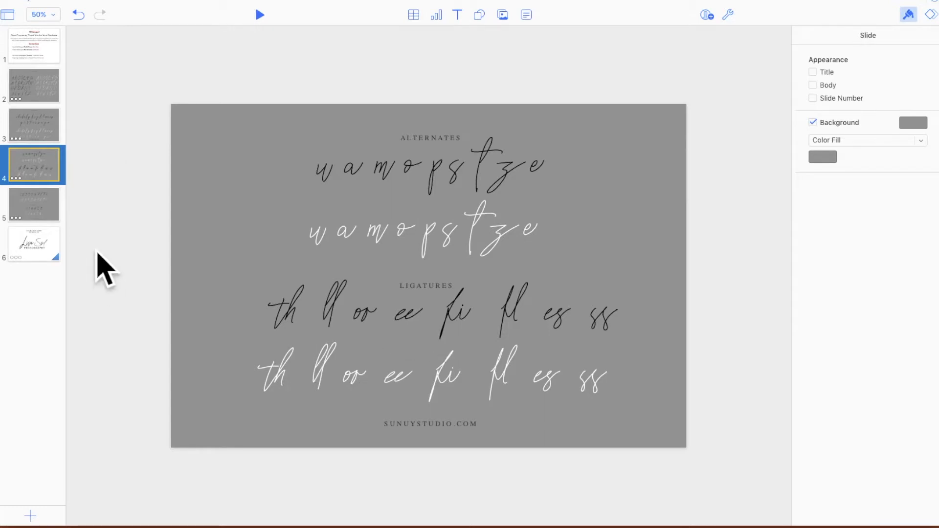
{"action": "left_click", "coordinate": [25, 212]}
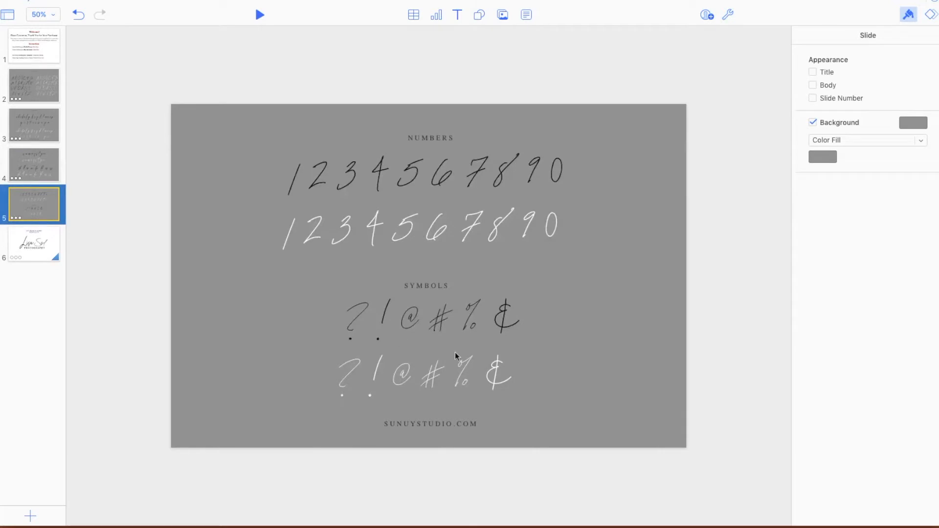
{"action": "left_click", "coordinate": [18, 241]}
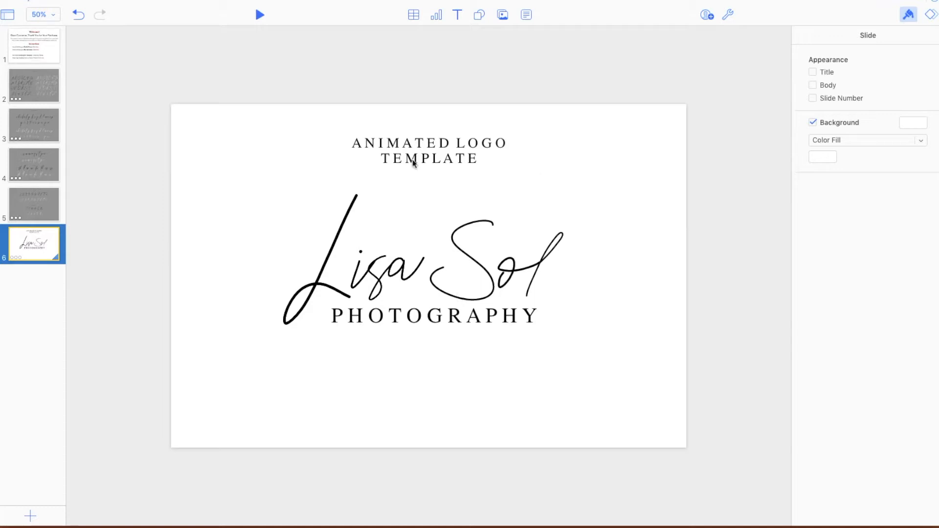
{"action": "left_click", "coordinate": [40, 54]}
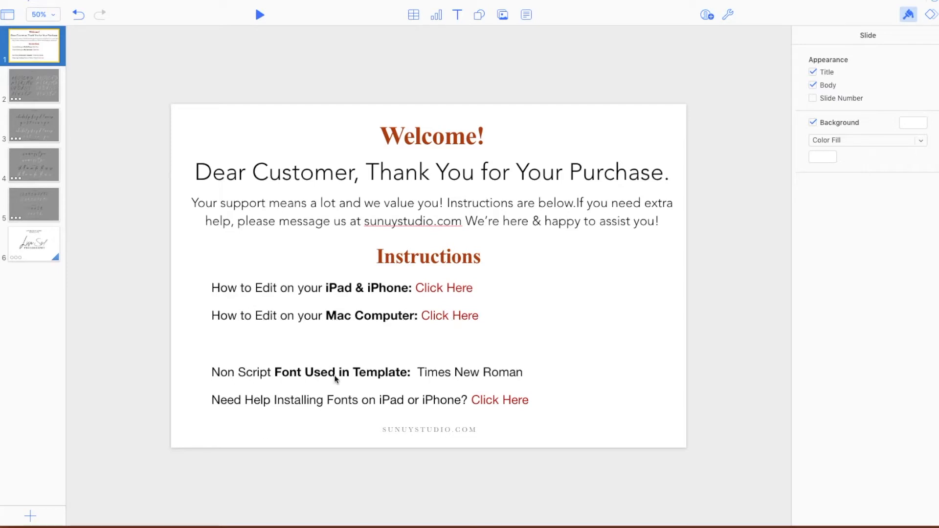
{"action": "left_click", "coordinate": [41, 252]}
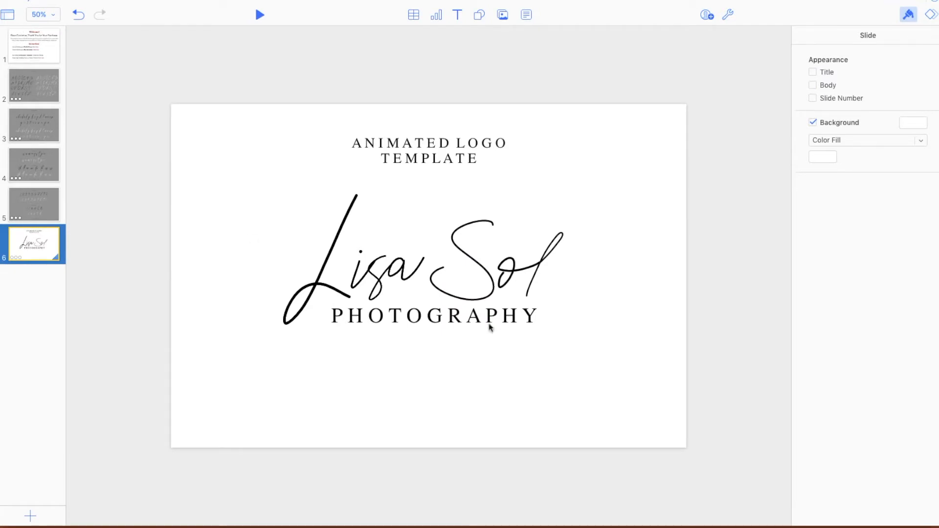
{"action": "left_click", "coordinate": [27, 47]}
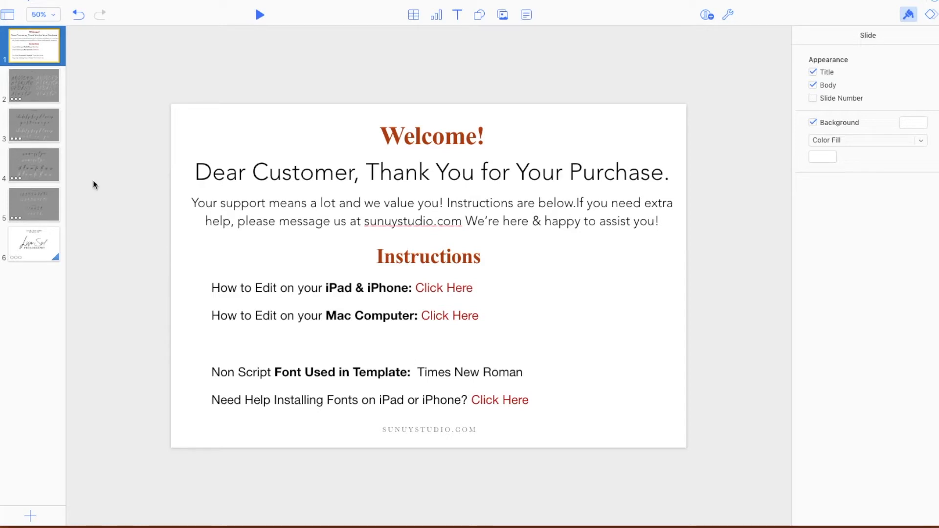
- Delete the "ANIMATED LOGO TEMPLATE" caption and all the handwritten name letters from slide 6, keeping the "PHOTOGRAPHY" text
{"action": "left_click", "coordinate": [31, 259]}
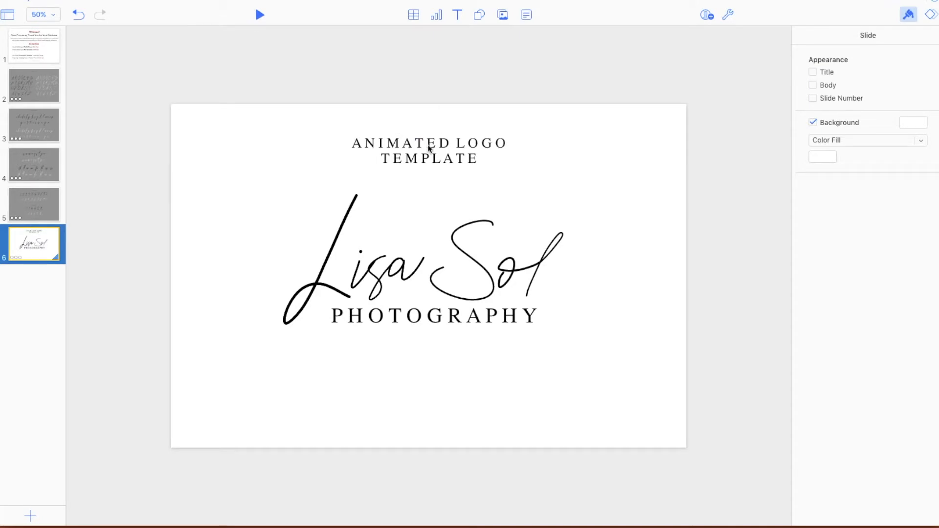
{"action": "left_click", "coordinate": [414, 163]}
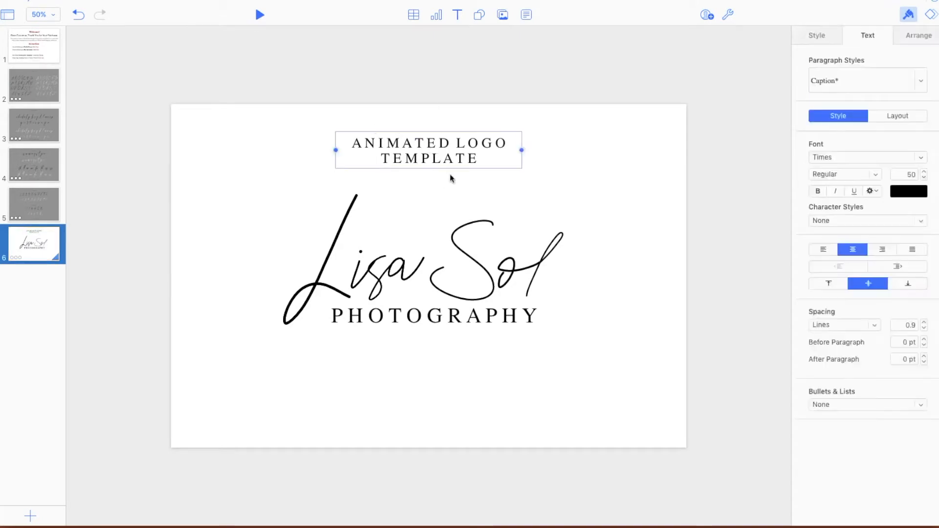
{"action": "key", "text": "Delete"}
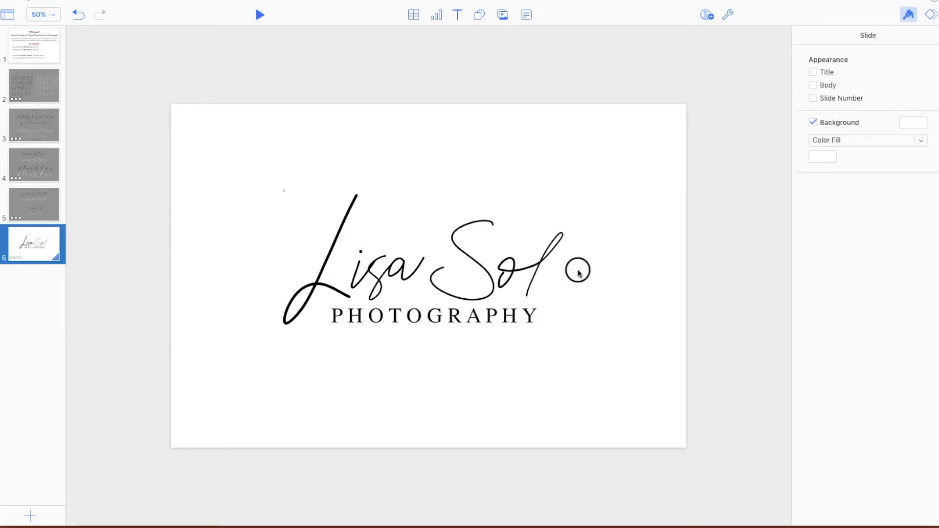
{"action": "key", "text": "super+a"}
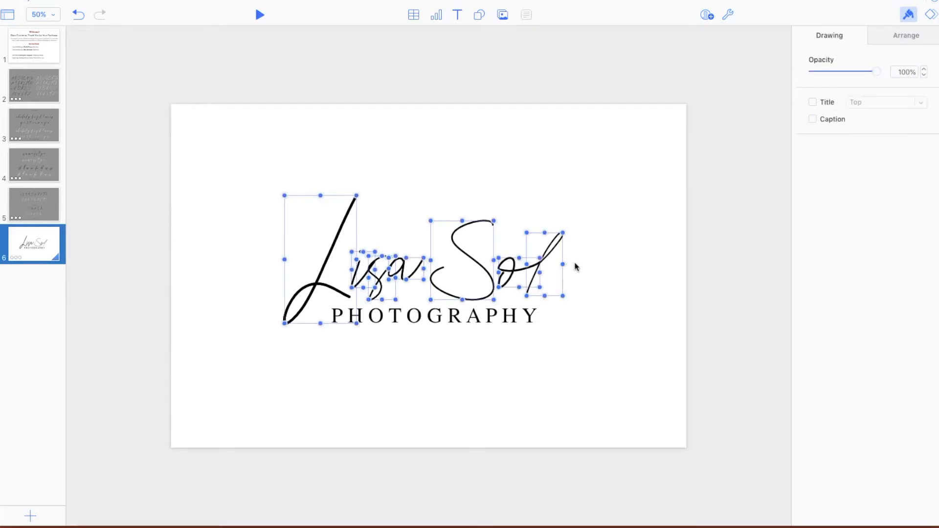
{"action": "key", "text": "BackSpace"}
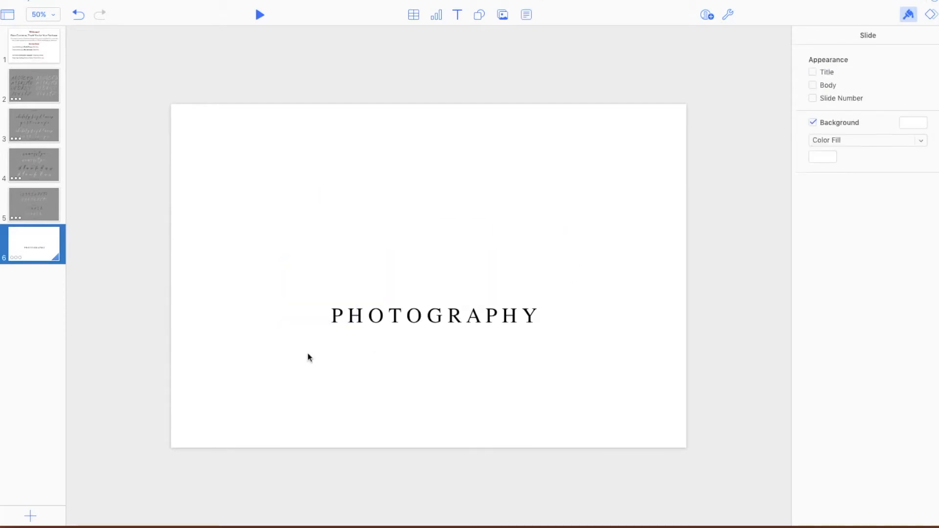
{"action": "left_click", "coordinate": [419, 325]}
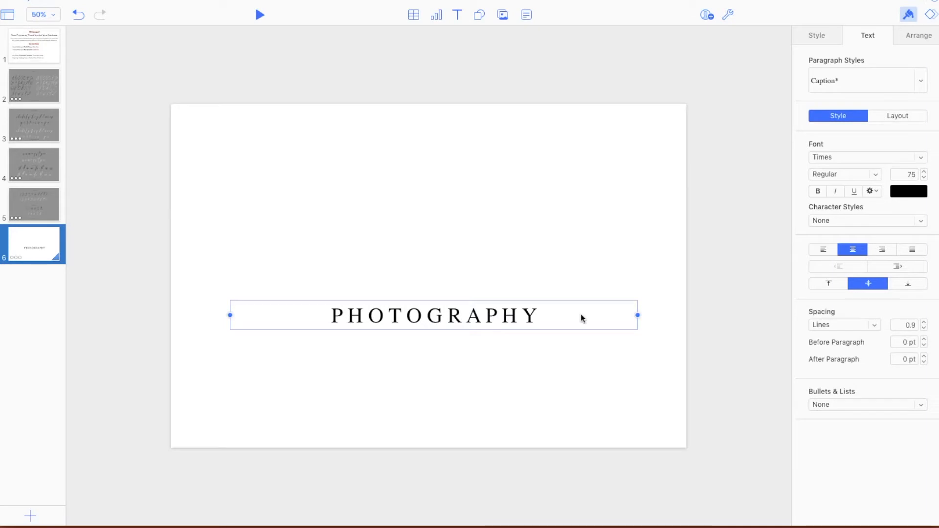
- Copy the white uppercase script O from slide 2 and paste it onto the logo slide
{"action": "left_click", "coordinate": [35, 92]}
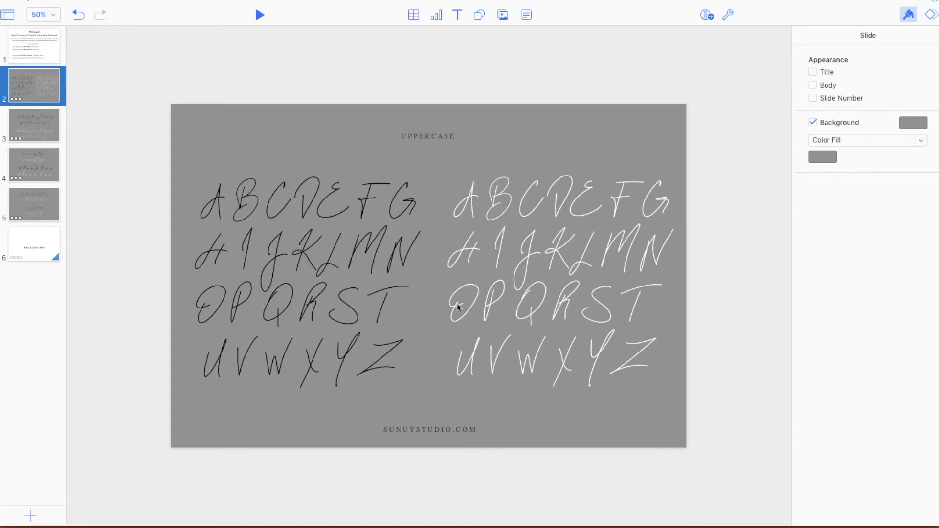
{"action": "left_click", "coordinate": [459, 307]}
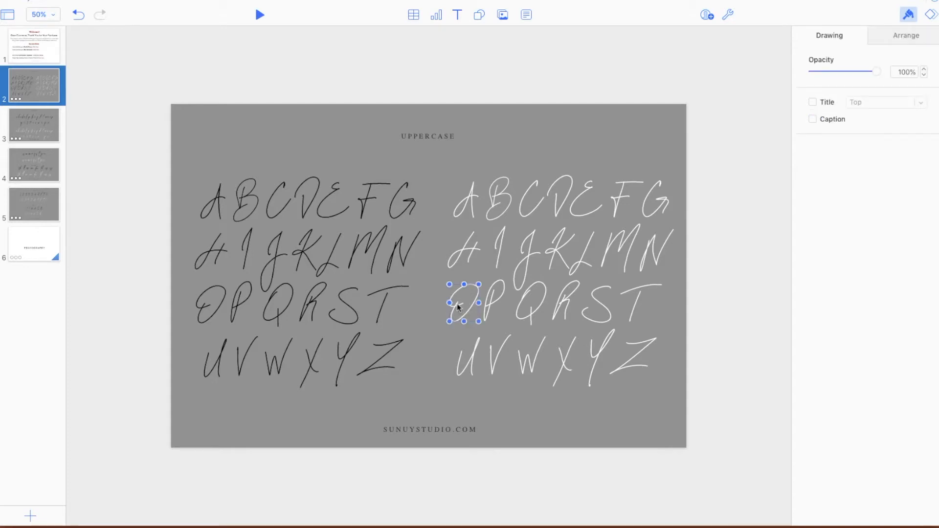
{"action": "left_click", "coordinate": [459, 307]}
{"action": "right_click", "coordinate": [459, 306]}
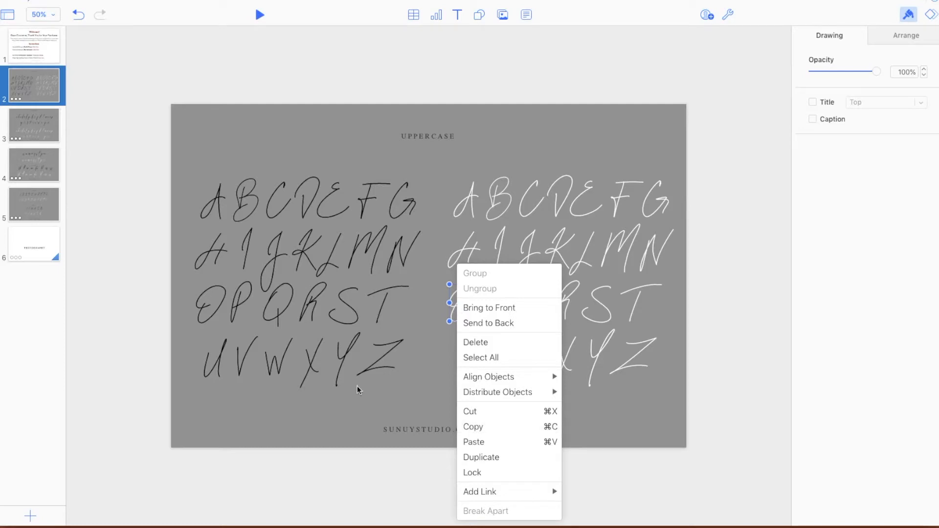
{"action": "left_click", "coordinate": [447, 385]}
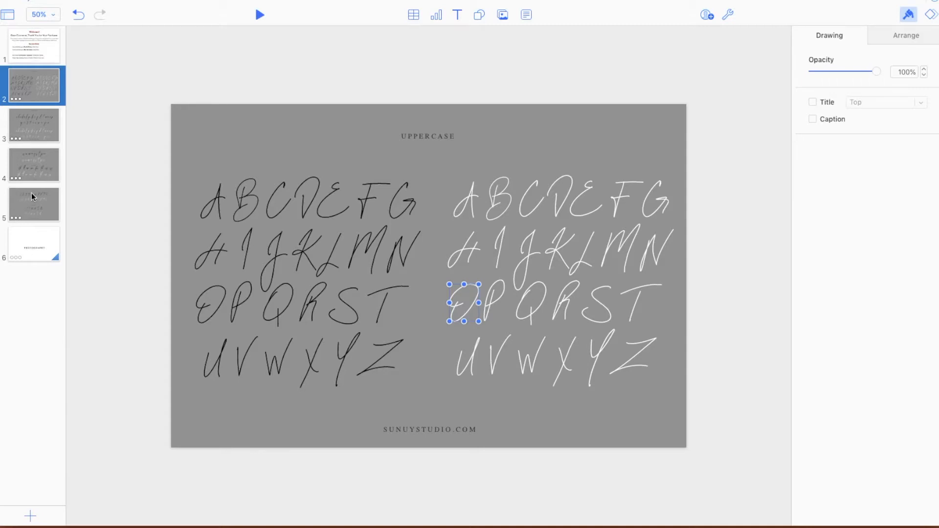
{"action": "left_click", "coordinate": [37, 245]}
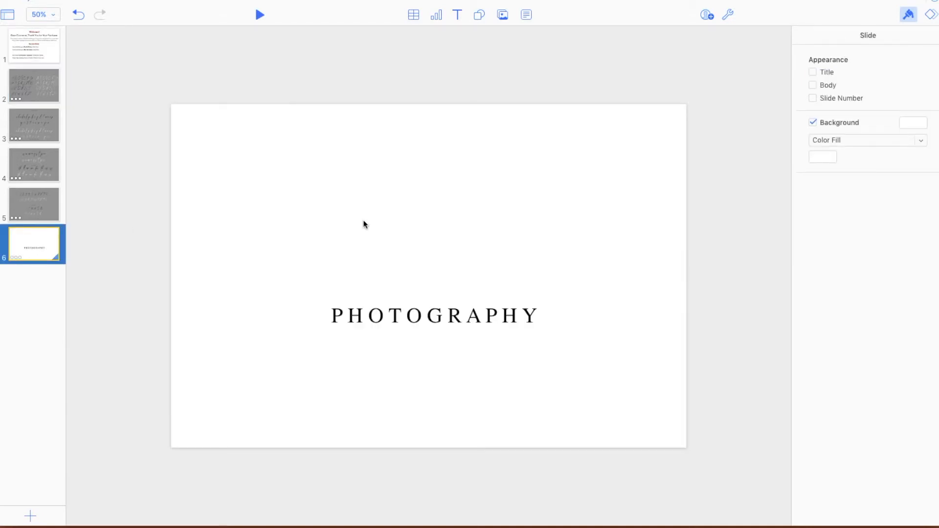
{"action": "key", "text": "super+v"}
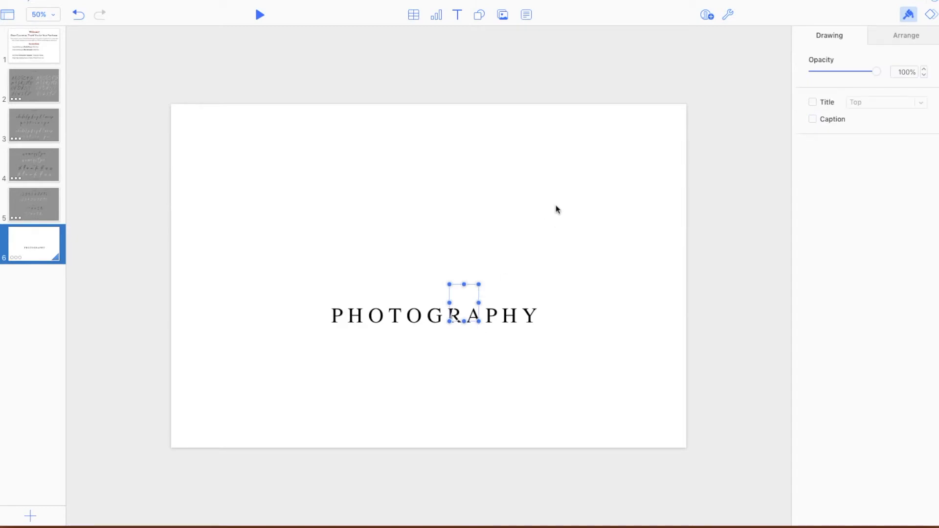
{"action": "left_click", "coordinate": [534, 268]}
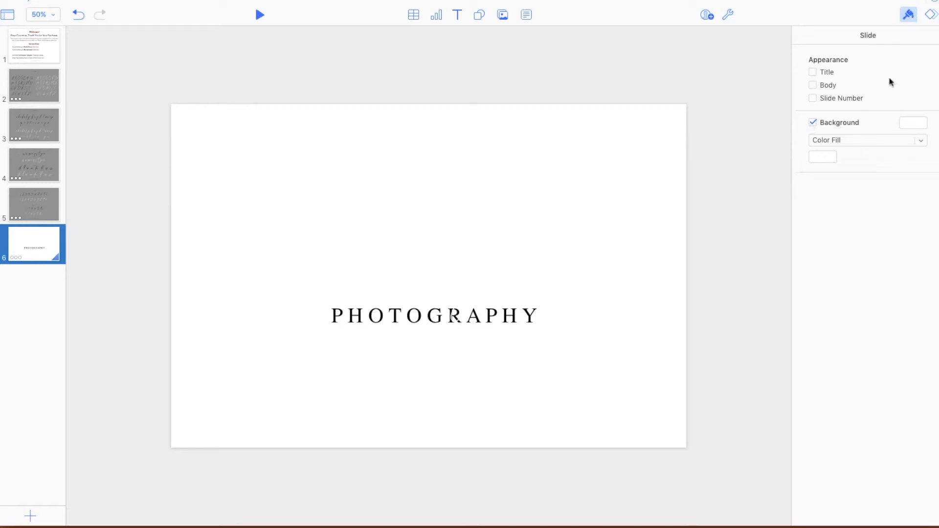
- Set the logo slide's background color fill to black
{"action": "left_click", "coordinate": [835, 157]}
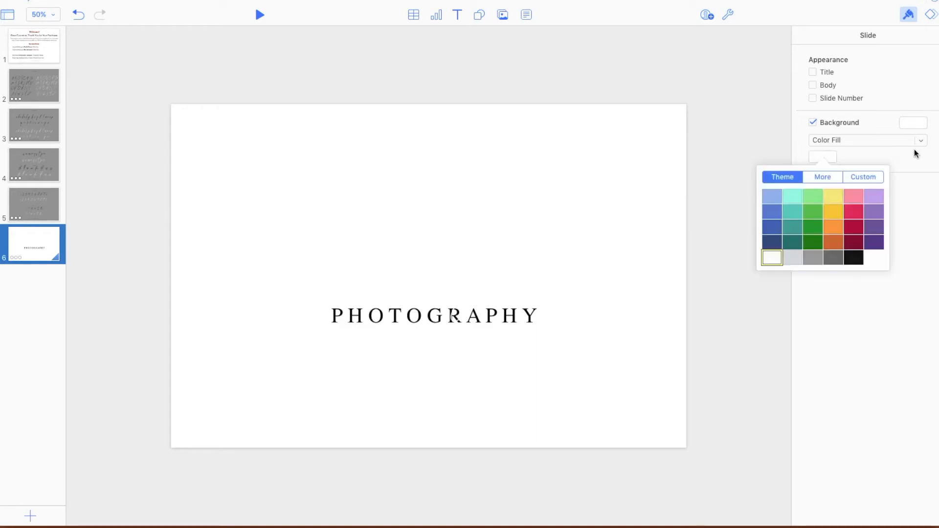
{"action": "left_click", "coordinate": [855, 256]}
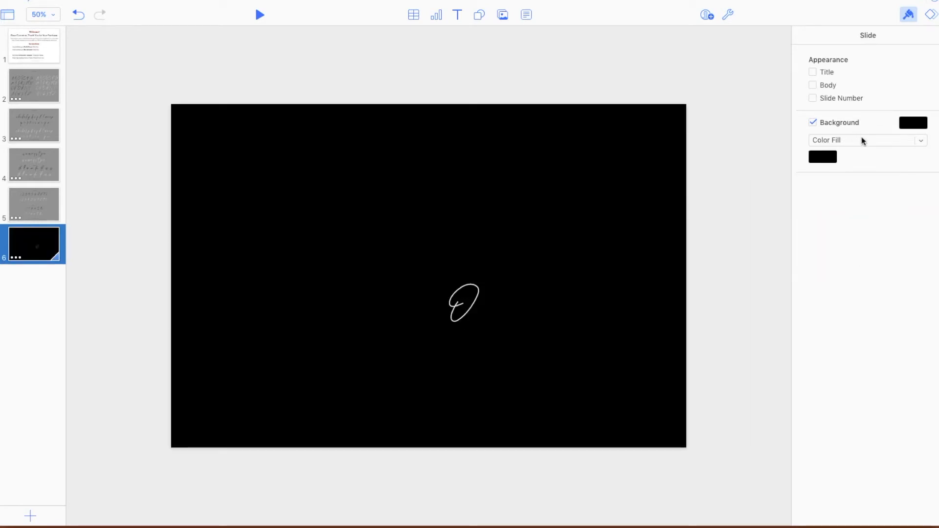
{"action": "left_click", "coordinate": [862, 142]}
{"action": "left_click", "coordinate": [864, 242]}
- Color the "PHOTOGRAPHY" text white and move the script O above the first letters of that word
{"action": "left_click", "coordinate": [425, 328]}
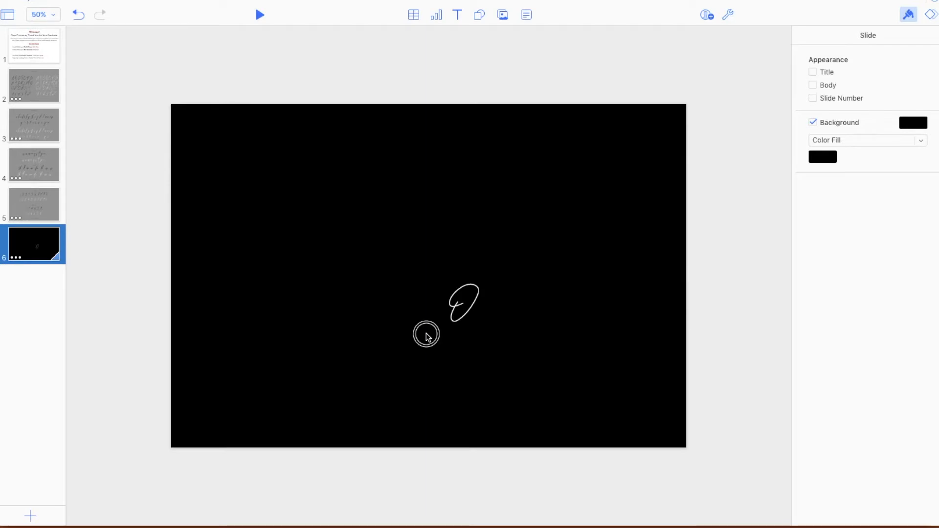
{"action": "left_click", "coordinate": [897, 110]}
{"action": "left_click", "coordinate": [404, 320]}
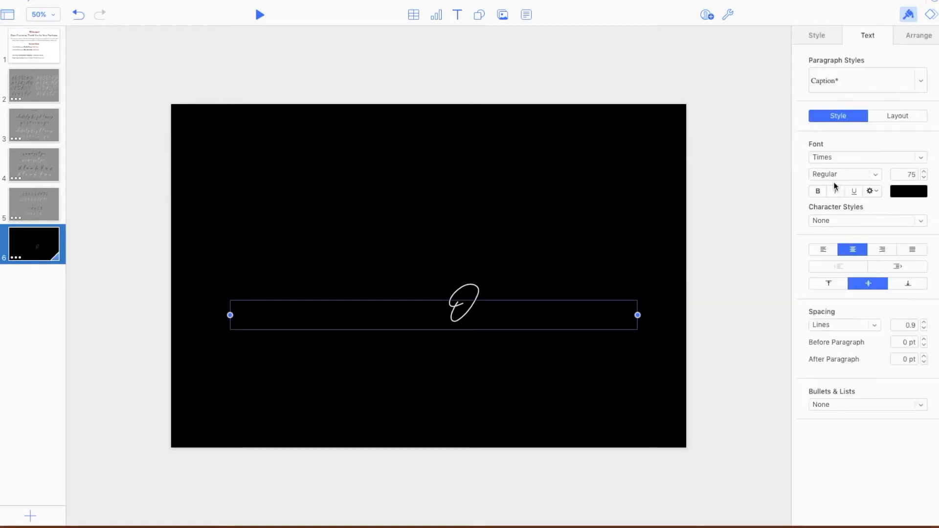
{"action": "left_click", "coordinate": [923, 197]}
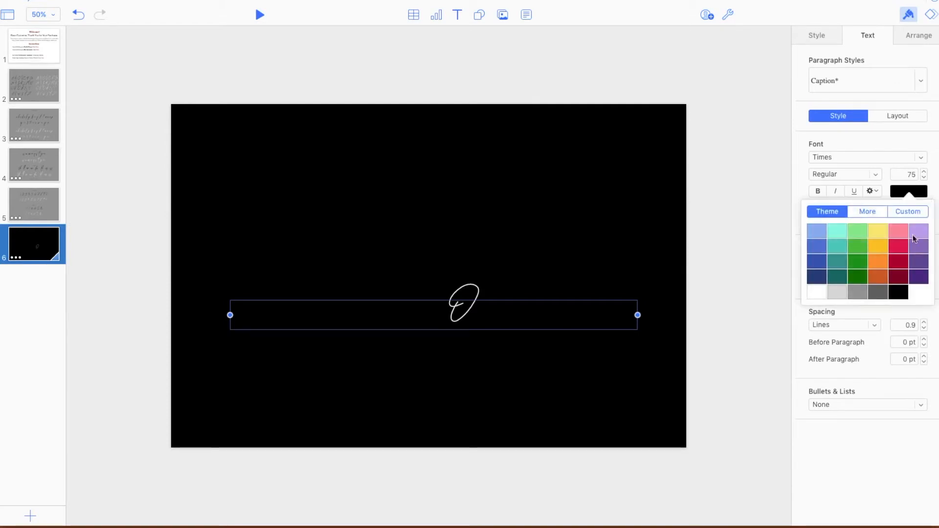
{"action": "left_click", "coordinate": [818, 293]}
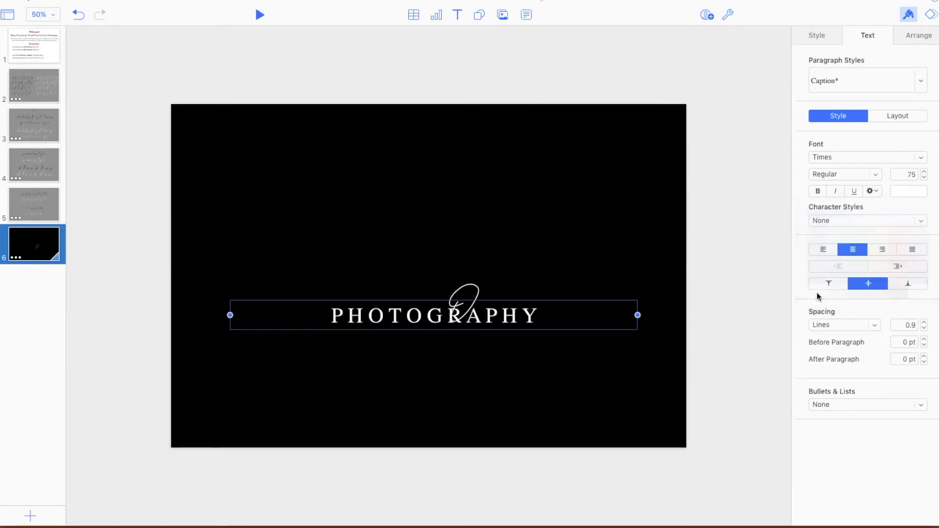
{"action": "left_click", "coordinate": [458, 297]}
{"action": "mouse_move", "coordinate": [456, 297]}
{"action": "left_mouse_down"}
{"action": "mouse_move", "coordinate": [387, 232]}
{"action": "mouse_move", "coordinate": [366, 246]}
{"action": "left_mouse_up"}
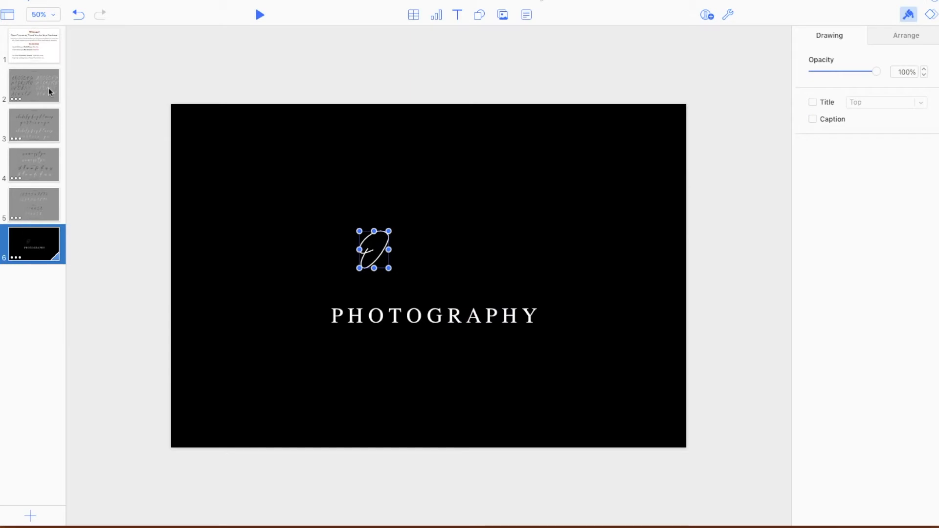
- Copy the white lowercase script letters l, i, v and a from slide 3 and paste them onto the logo slide
{"action": "left_click", "coordinate": [31, 119]}
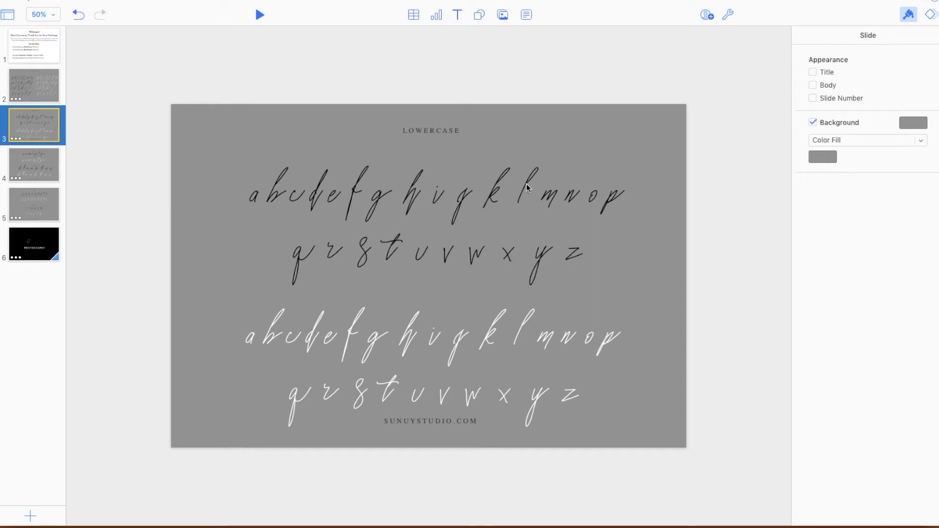
{"action": "left_click", "coordinate": [523, 322]}
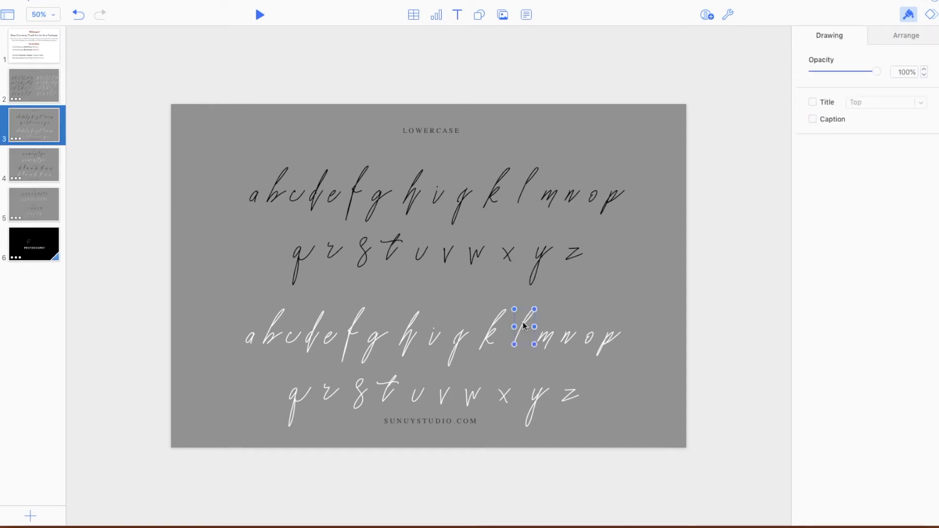
{"action": "left_click", "coordinate": [431, 341], "text": "shift"}
{"action": "left_click", "coordinate": [442, 401], "text": "shift"}
{"action": "left_click", "coordinate": [443, 402], "text": "shift"}
{"action": "left_click", "coordinate": [252, 339], "text": "shift"}
{"action": "left_click", "coordinate": [39, 240]}
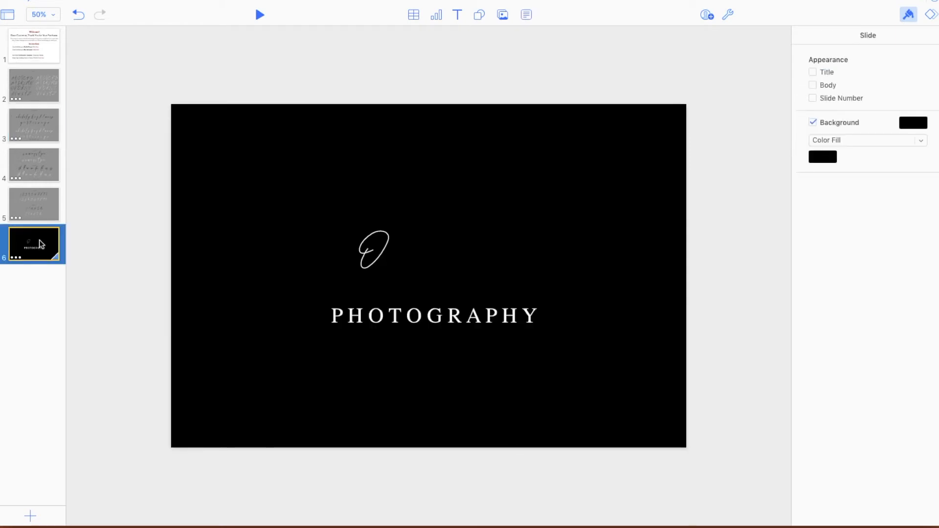
{"action": "right_click", "coordinate": [419, 252]}
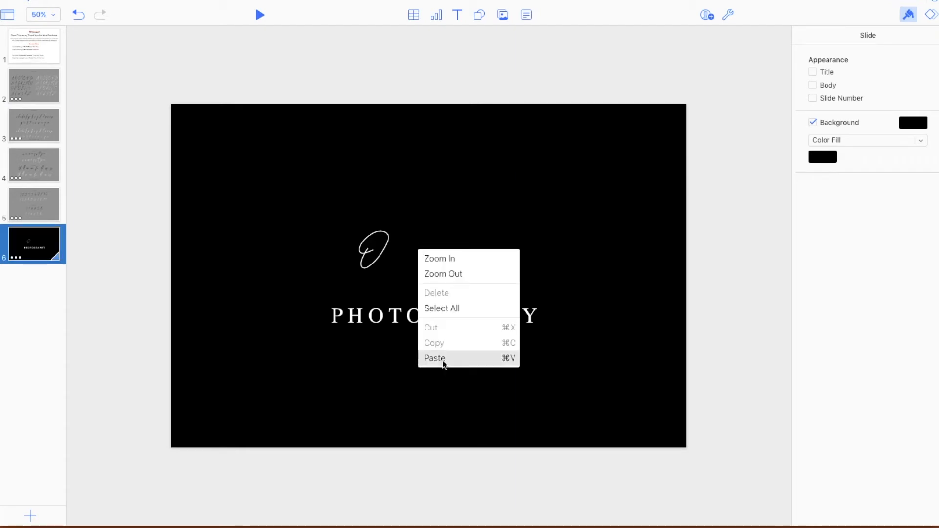
{"action": "left_click", "coordinate": [396, 277]}
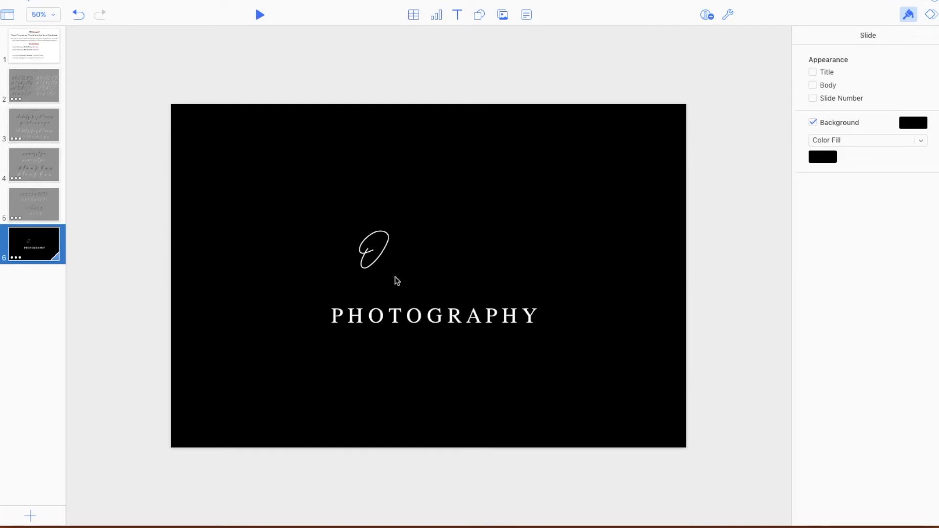
{"action": "key", "text": "super+v"}
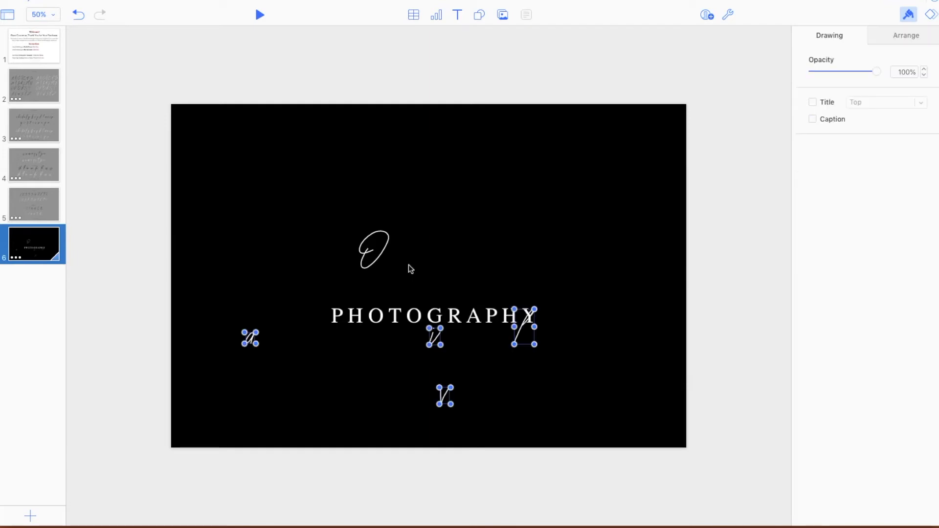
- Enlarge the script O to more than double its size and place it above the first letters of "PHOTOGRAPHY"
{"action": "left_click", "coordinate": [49, 15]}
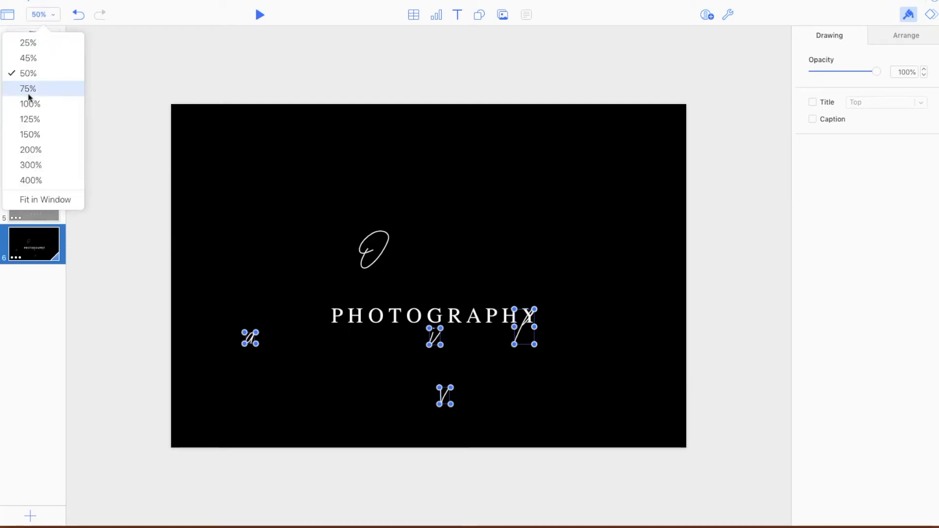
{"action": "left_click", "coordinate": [28, 87]}
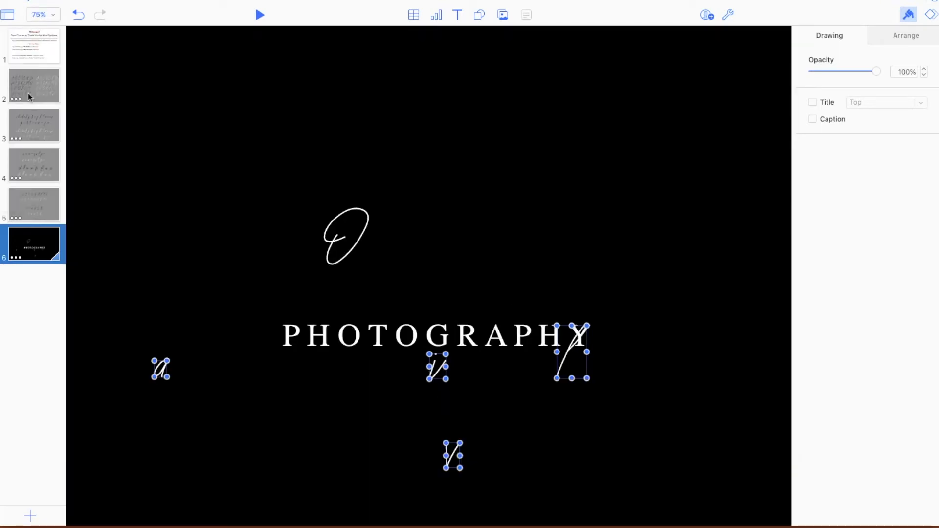
{"action": "left_click", "coordinate": [514, 384]}
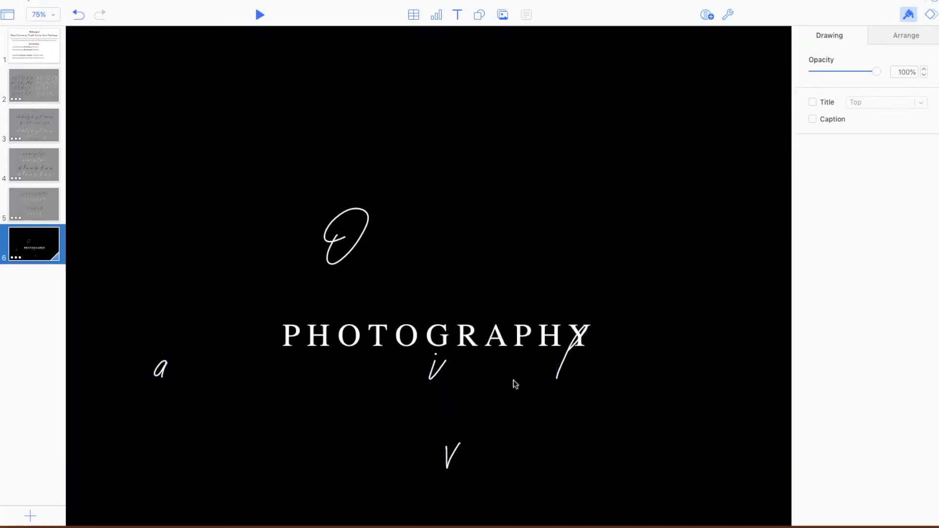
{"action": "left_click", "coordinate": [353, 251]}
{"action": "left_click_drag", "start_coordinate": [371, 207], "coordinate": [421, 127]}
{"action": "left_click_drag", "start_coordinate": [404, 217], "coordinate": [366, 243]}
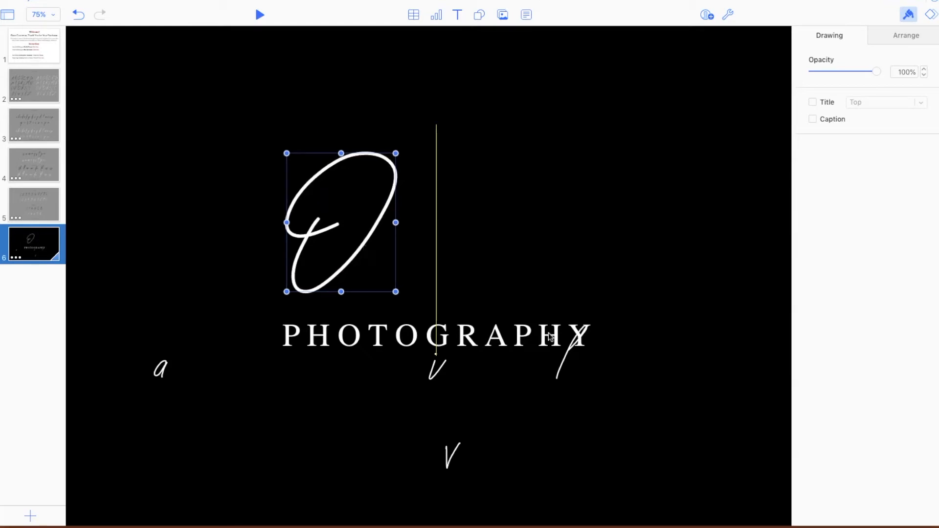
- Enlarge the script l in proportion to the O and place it directly after the O
{"action": "left_click", "coordinate": [559, 369]}
{"action": "mouse_move", "coordinate": [587, 326]}
{"action": "left_mouse_down"}
{"action": "mouse_move", "coordinate": [614, 278]}
{"action": "mouse_move", "coordinate": [415, 226]}
{"action": "left_mouse_up"}
{"action": "left_click_drag", "start_coordinate": [451, 281], "coordinate": [459, 296]}
{"action": "left_click_drag", "start_coordinate": [418, 234], "coordinate": [408, 227]}
- Enlarge the script i and v and line them up after the l on the same baseline
{"action": "left_click", "coordinate": [430, 379]}
{"action": "mouse_move", "coordinate": [446, 381]}
{"action": "left_mouse_down"}
{"action": "mouse_move", "coordinate": [462, 403]}
{"action": "mouse_move", "coordinate": [415, 279]}
{"action": "left_mouse_up"}
{"action": "left_click", "coordinate": [441, 257]}
{"action": "left_click", "coordinate": [448, 462]}
{"action": "left_click_drag", "start_coordinate": [480, 335], "coordinate": [447, 269]}
{"action": "mouse_move", "coordinate": [459, 275]}
{"action": "left_mouse_down"}
{"action": "mouse_move", "coordinate": [474, 304]}
{"action": "mouse_move", "coordinate": [459, 264]}
{"action": "left_mouse_up"}
{"action": "left_click", "coordinate": [447, 277]}
{"action": "left_click", "coordinate": [451, 297]}
{"action": "left_click", "coordinate": [201, 367]}
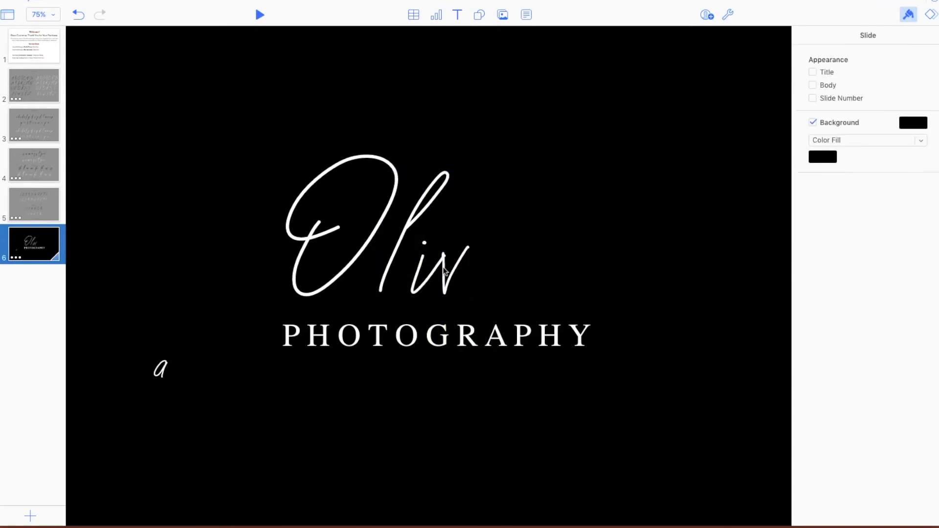
- Duplicate the script i and place the copy directly after the v on the same baseline
{"action": "left_click", "coordinate": [417, 283]}
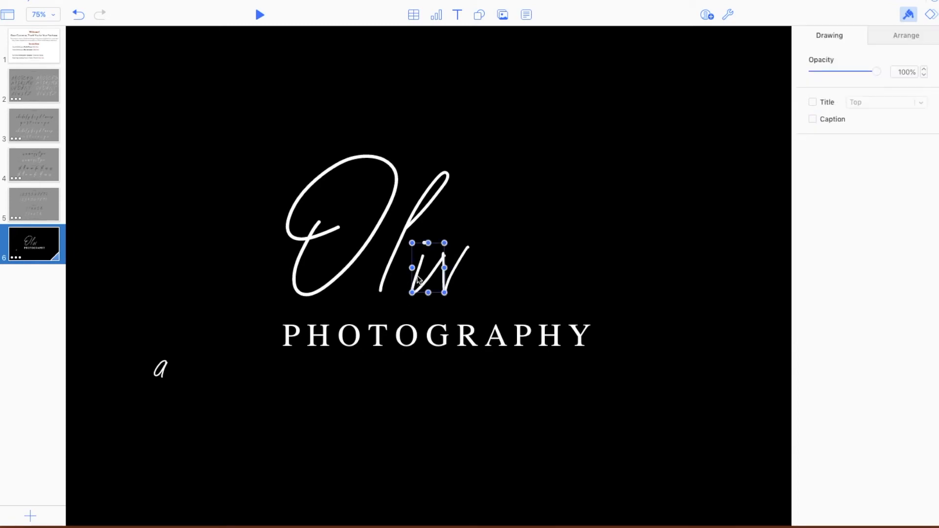
{"action": "right_click", "coordinate": [417, 279]}
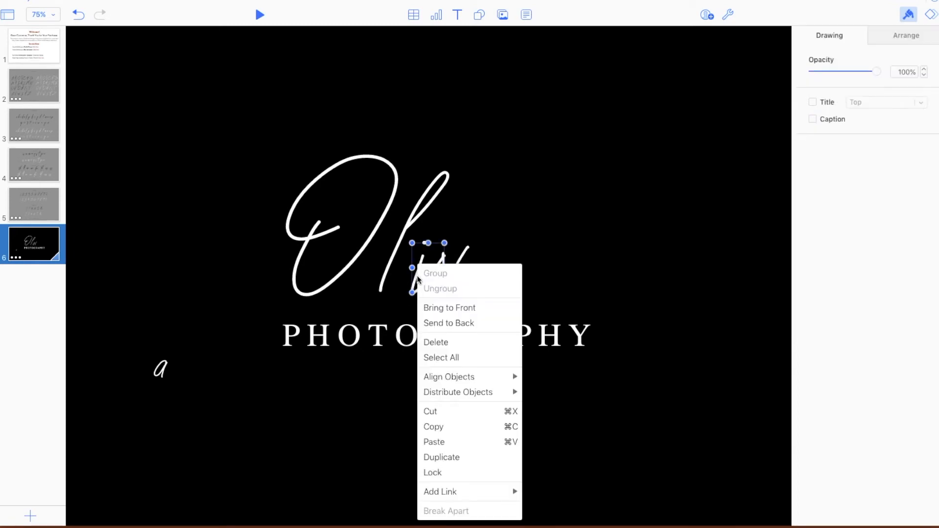
{"action": "left_click", "coordinate": [392, 299]}
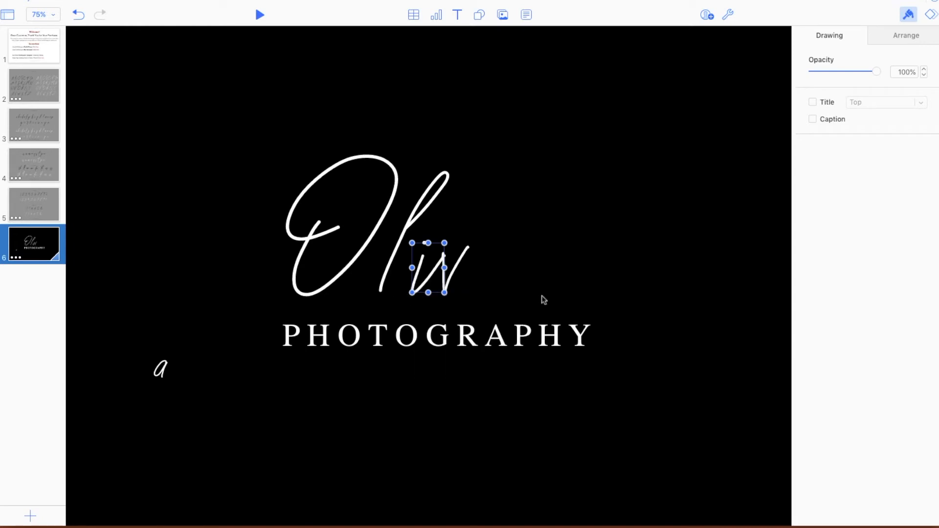
{"action": "key", "text": "super+d"}
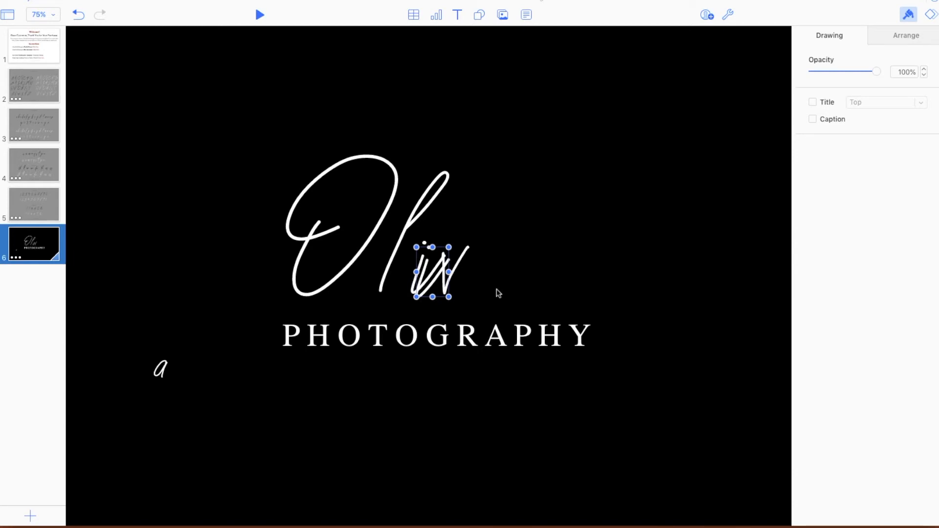
{"action": "mouse_move", "coordinate": [430, 288]}
{"action": "left_mouse_down"}
{"action": "mouse_move", "coordinate": [487, 281]}
{"action": "mouse_move", "coordinate": [479, 285]}
{"action": "left_mouse_up"}
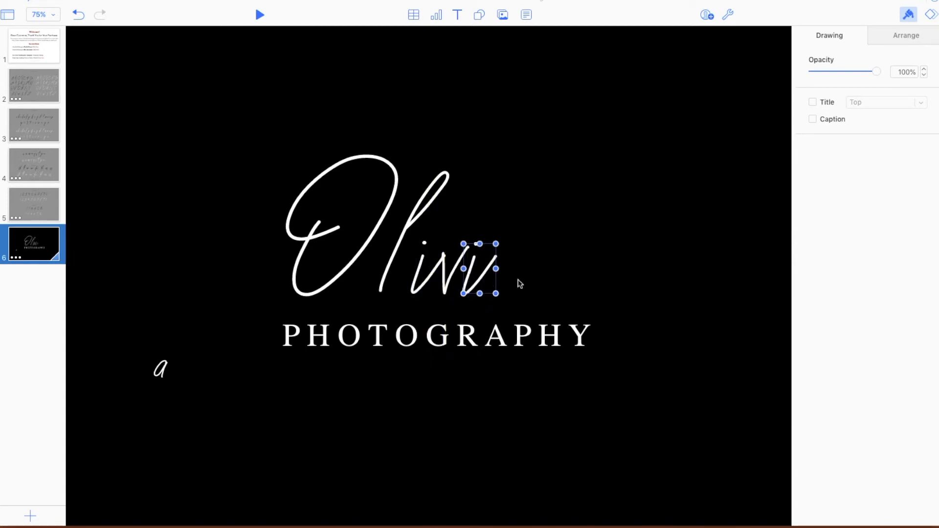
- Place the script a after the second i and enlarge it to match the other lowercase letters
{"action": "left_click", "coordinate": [161, 373]}
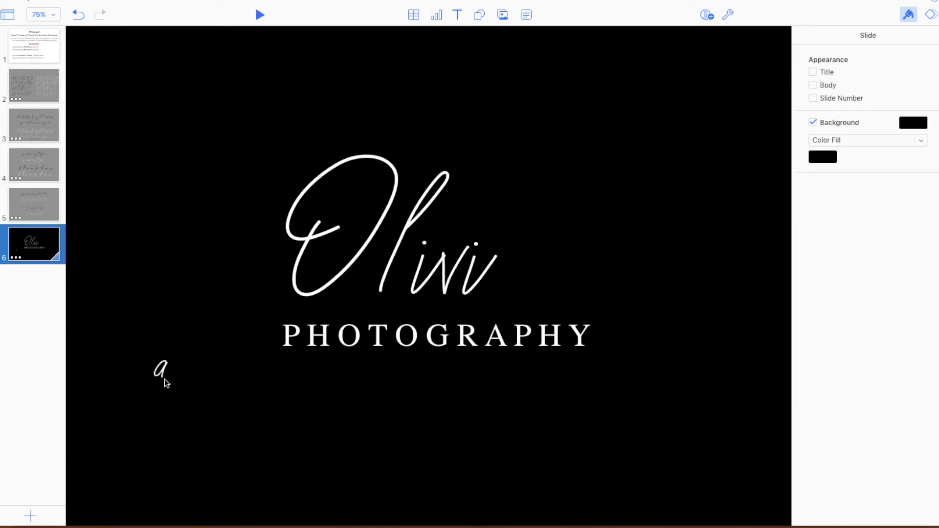
{"action": "left_click_drag", "start_coordinate": [163, 372], "coordinate": [524, 289]}
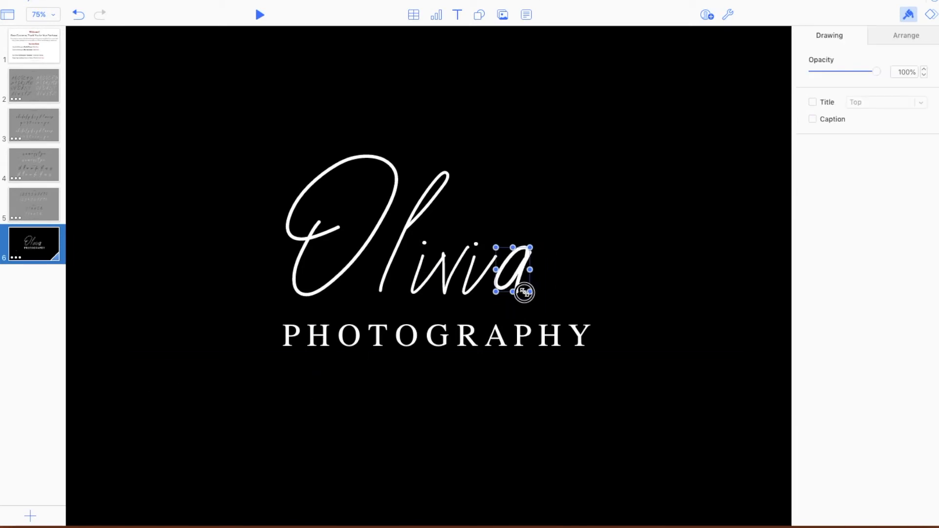
{"action": "left_click", "coordinate": [524, 289]}
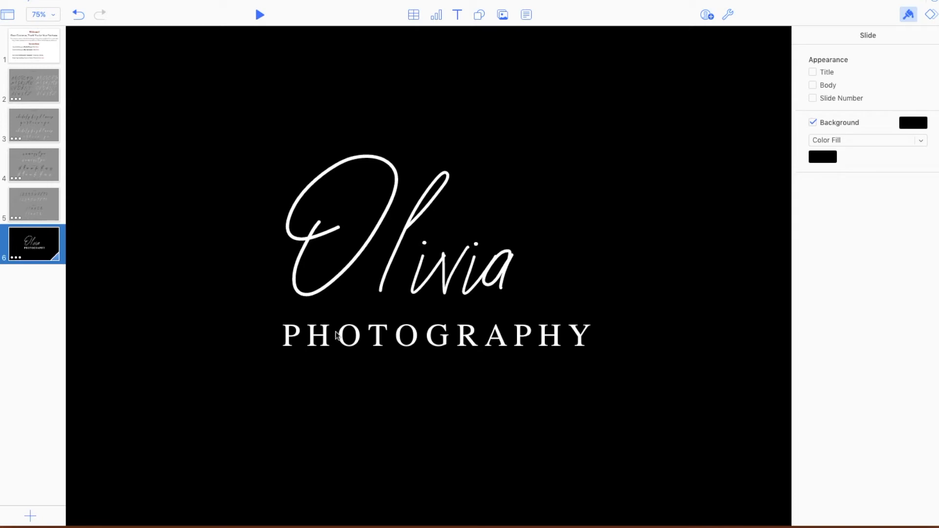
- Replace the "PHOTOGRAPHY" text with "DESIGNS" in evenly spaced capitals
{"action": "left_click", "coordinate": [460, 341]}
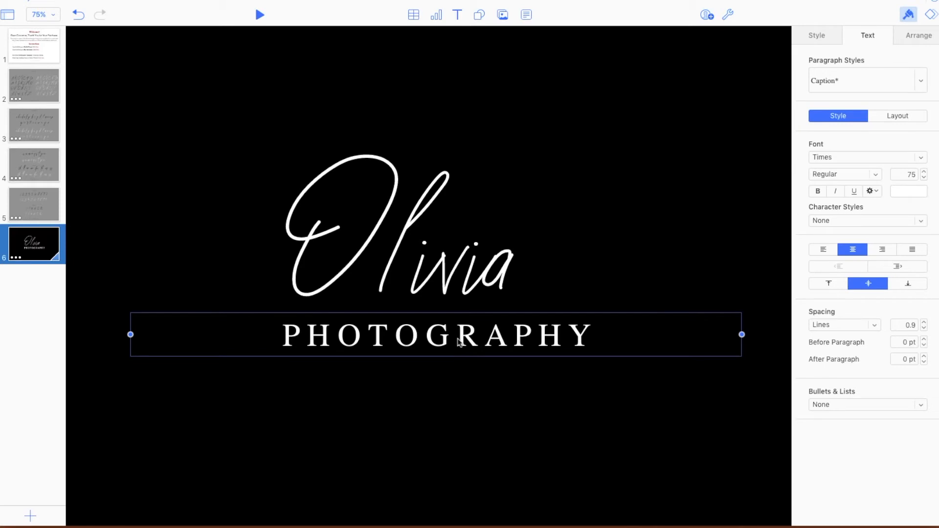
{"action": "left_click", "coordinate": [460, 341]}
{"action": "left_click_drag", "start_coordinate": [591, 338], "coordinate": [271, 334]}
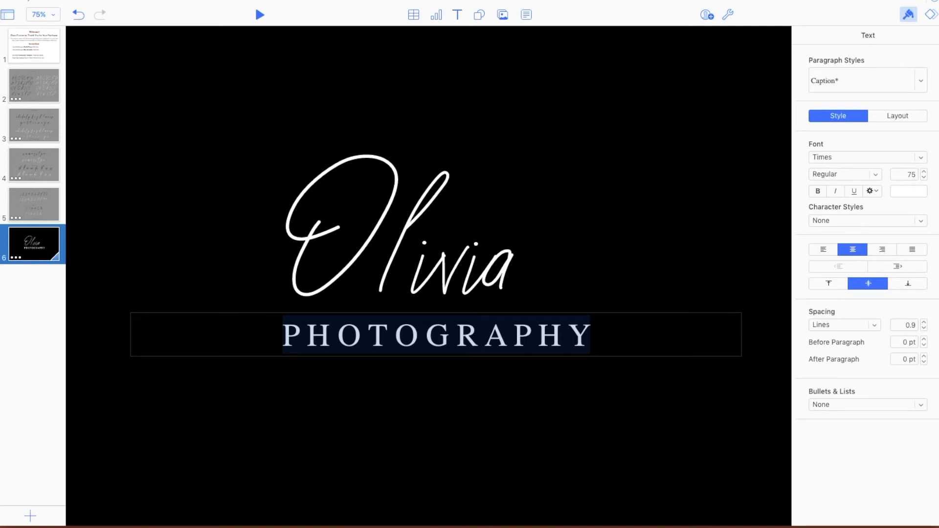
{"action": "type", "text": "Des"}
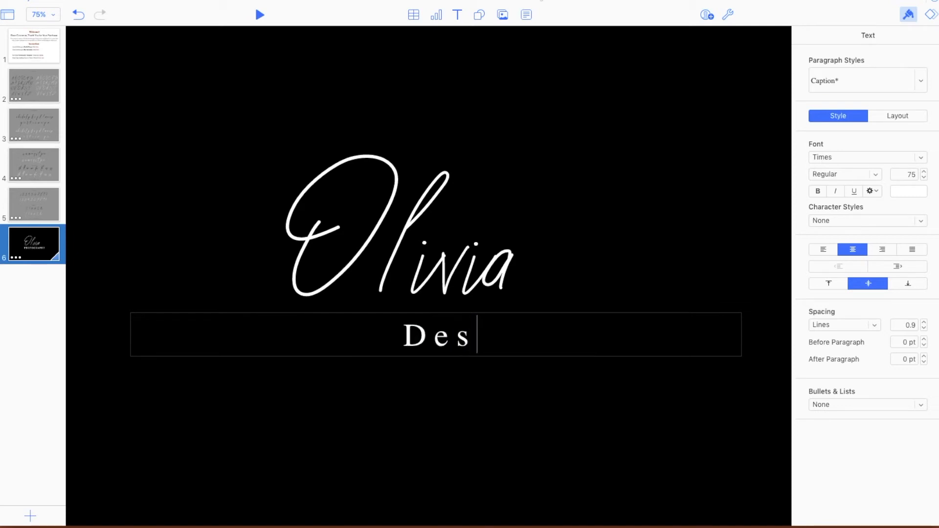
{"action": "key", "text": "BackSpace"}
{"action": "key", "text": "BackSpace"}
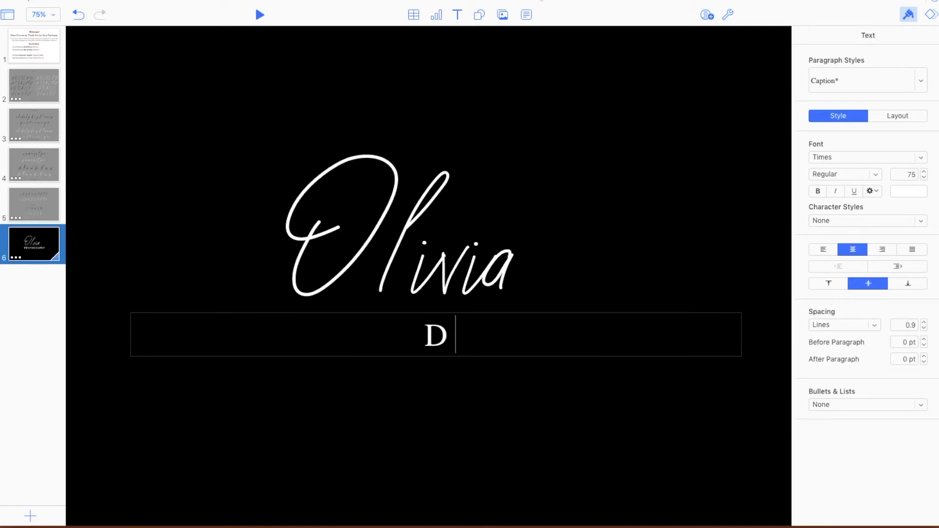
{"action": "type", "text": "esi"}
{"action": "key", "text": "BackSpace"}
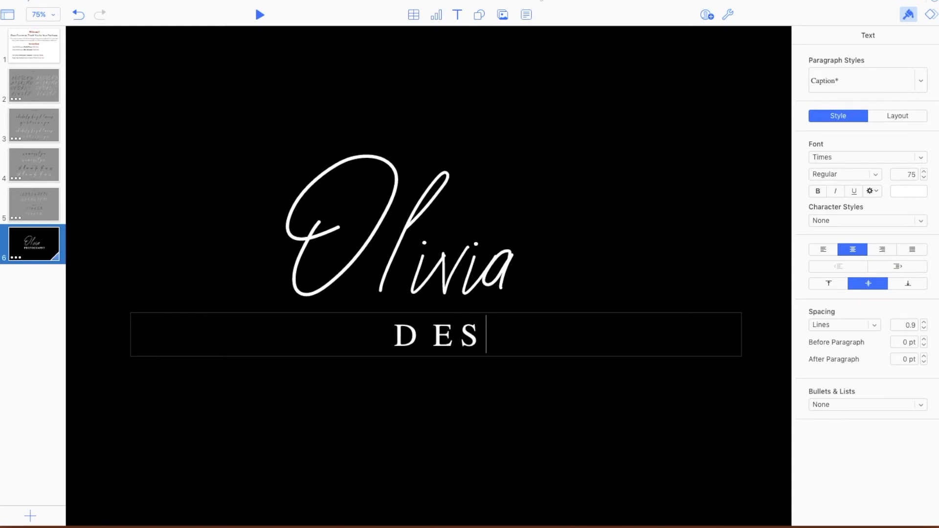
{"action": "type", "text": "ign"}
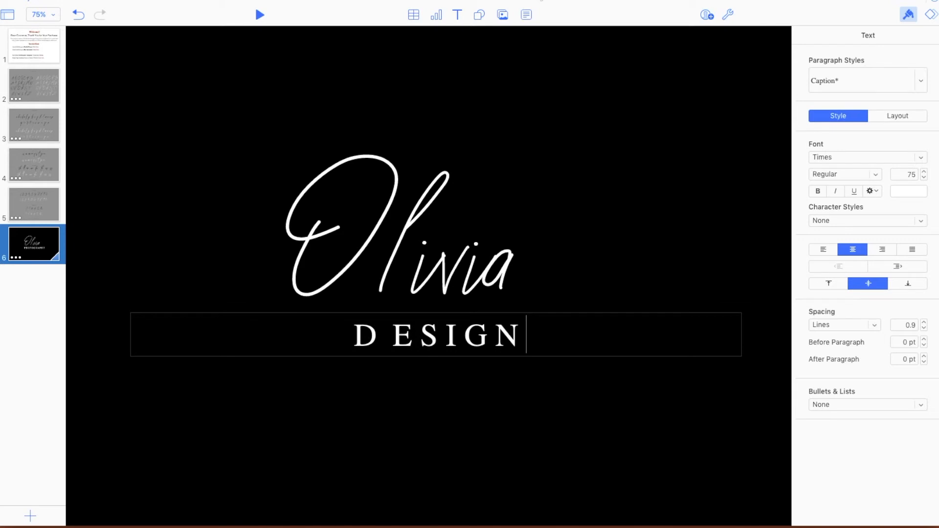
{"action": "type", "text": "s"}
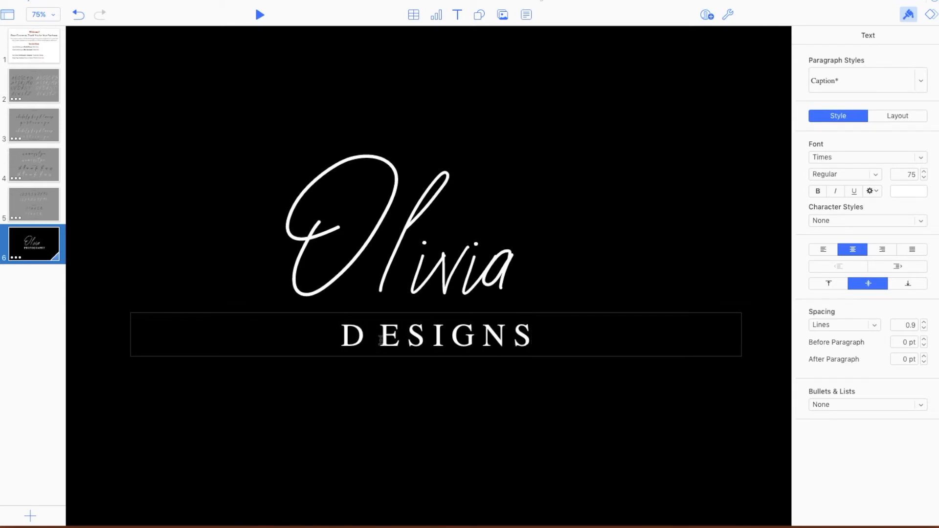
{"action": "left_click", "coordinate": [381, 339]}
{"action": "key", "text": "BackSpace"}
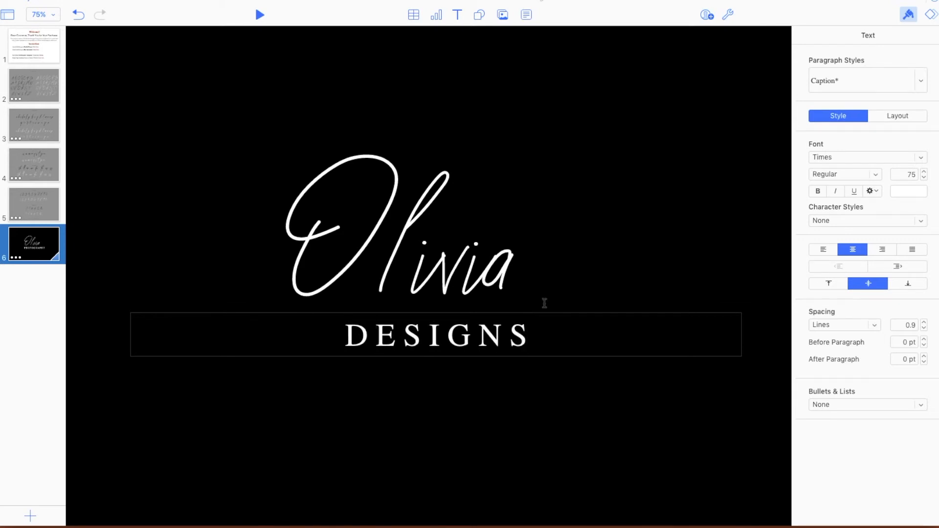
- Set the font of the whole "DESIGNS" text to Baskerville
{"action": "left_click", "coordinate": [529, 341]}
{"action": "left_click_drag", "start_coordinate": [529, 341], "coordinate": [316, 346]}
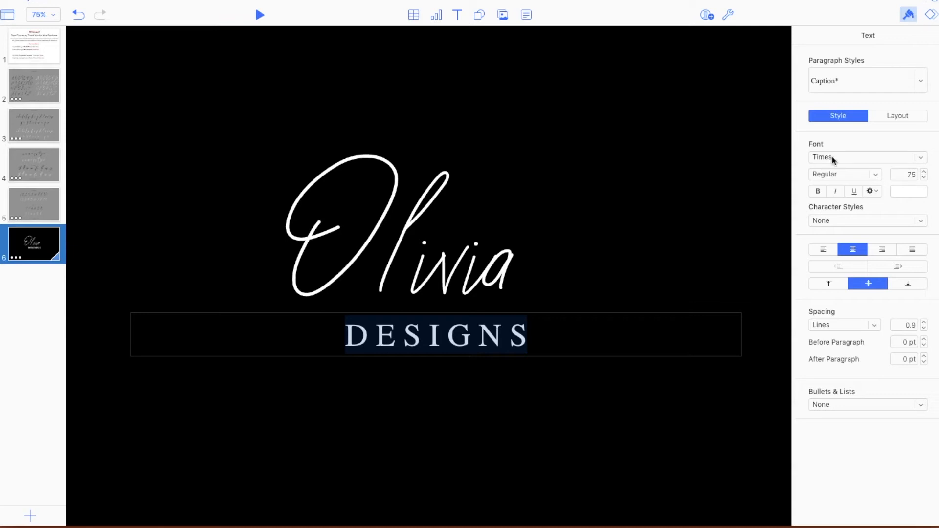
{"action": "left_click", "coordinate": [922, 161]}
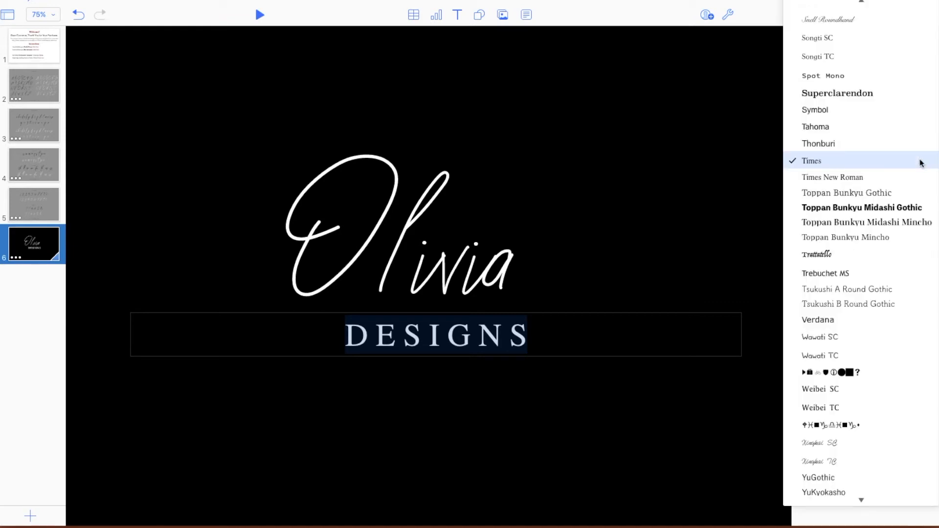
{"action": "key", "text": "b"}
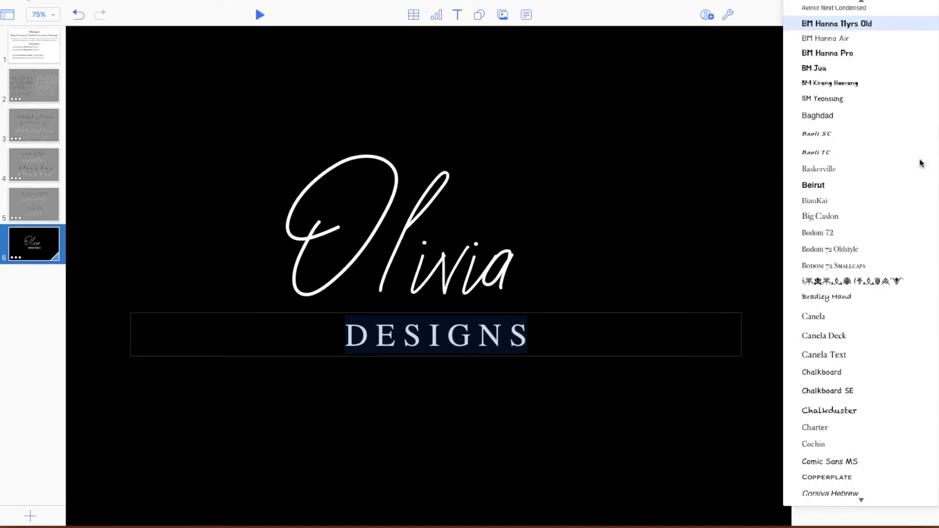
{"action": "left_click", "coordinate": [821, 171]}
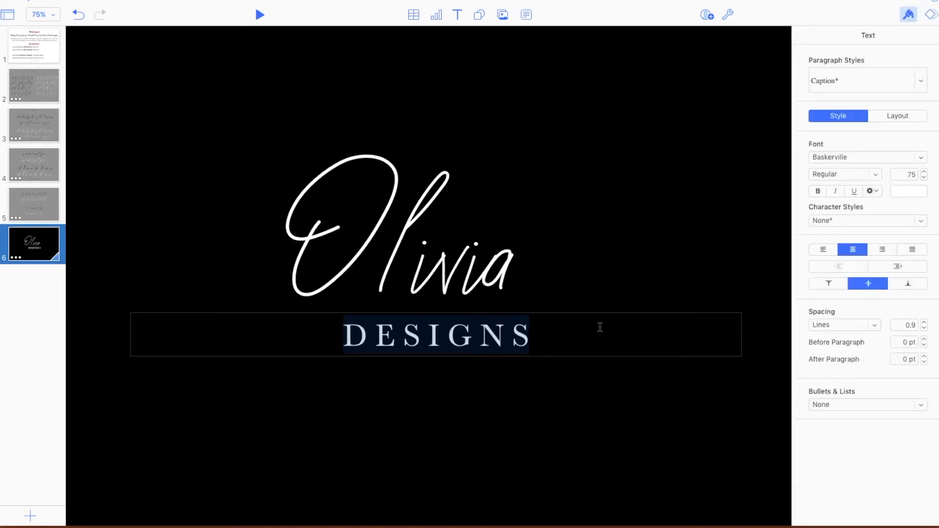
- Try pink and yellow as the "DESIGNS" text color, and set it back to white
{"action": "left_click", "coordinate": [919, 195]}
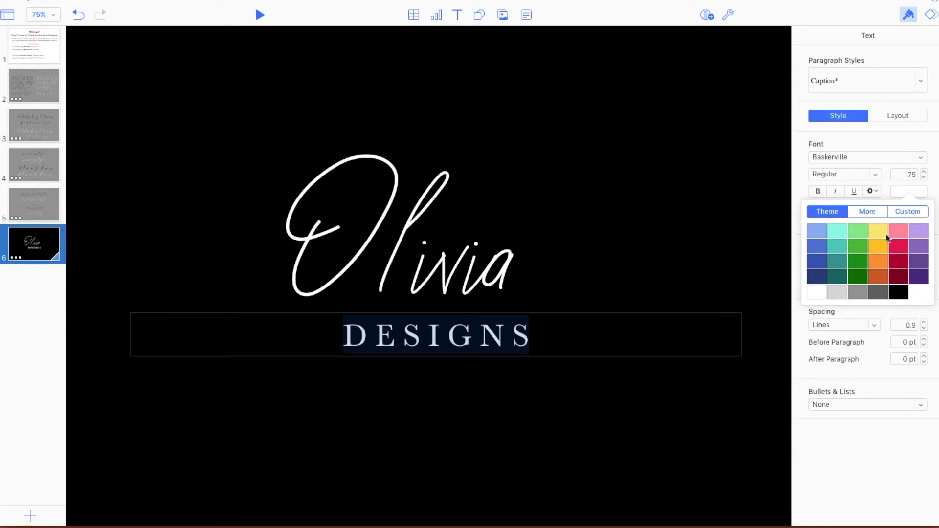
{"action": "left_click", "coordinate": [891, 235]}
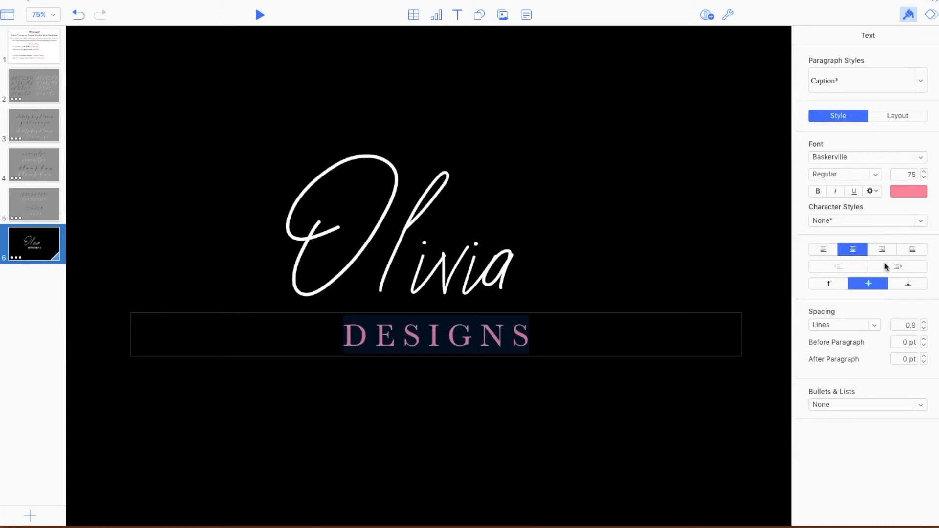
{"action": "left_click", "coordinate": [906, 192]}
{"action": "left_click", "coordinate": [879, 232]}
{"action": "left_click", "coordinate": [911, 194]}
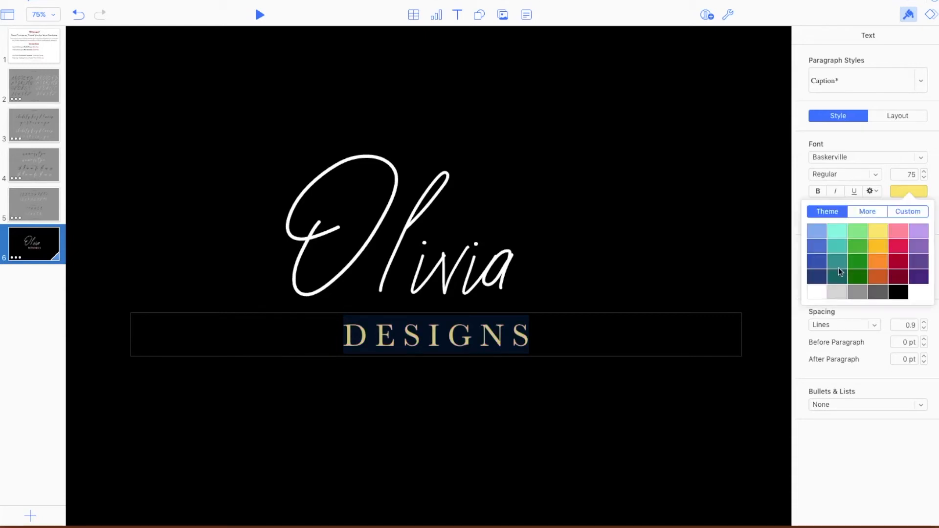
{"action": "left_click", "coordinate": [813, 292]}
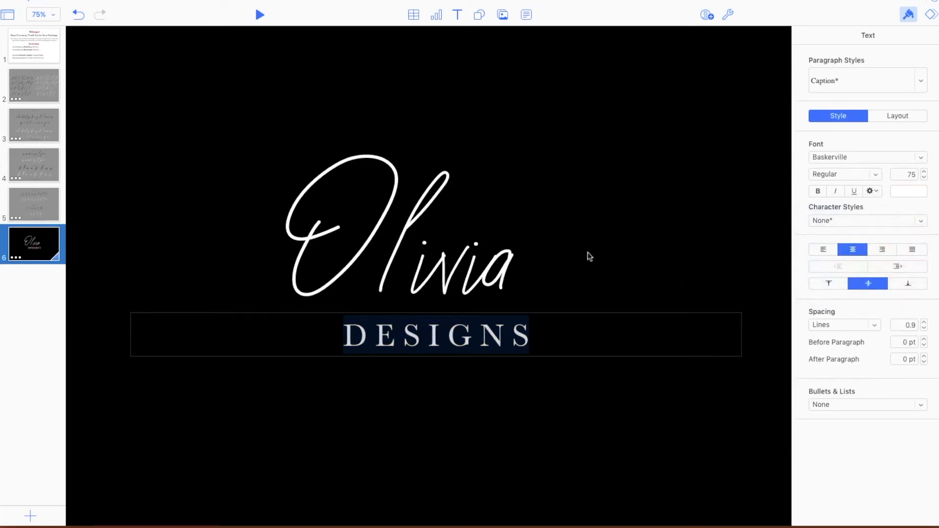
- Move the "DESIGNS" text box up and left so it sits close beneath the script name
{"action": "left_click", "coordinate": [561, 295]}
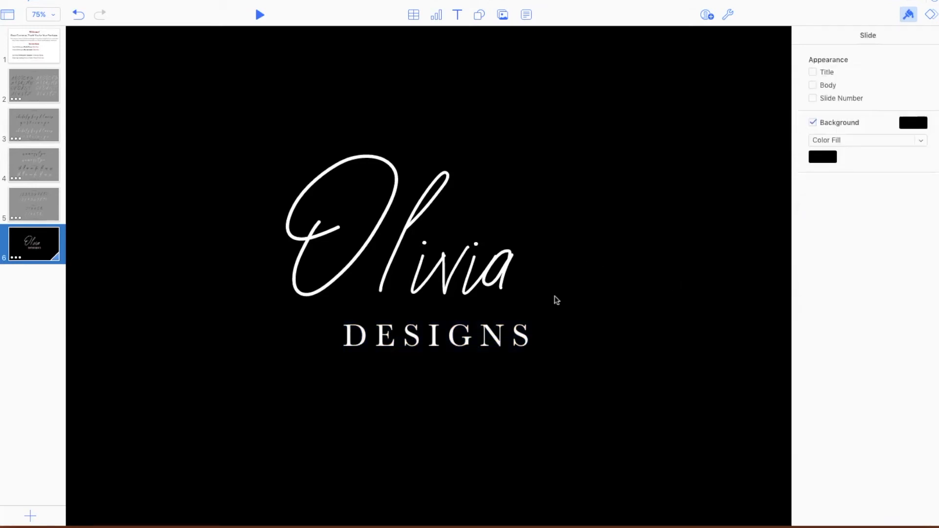
{"action": "left_click", "coordinate": [451, 343]}
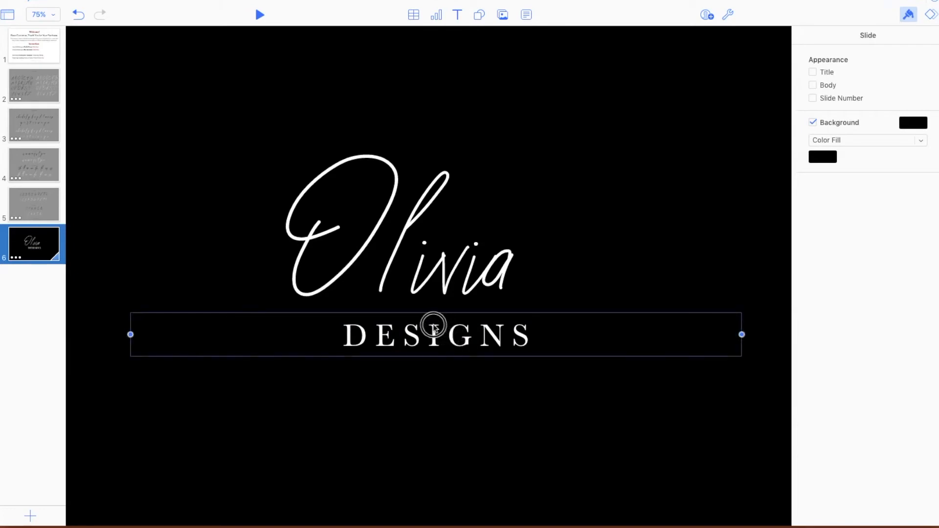
{"action": "left_click_drag", "start_coordinate": [429, 323], "coordinate": [409, 304]}
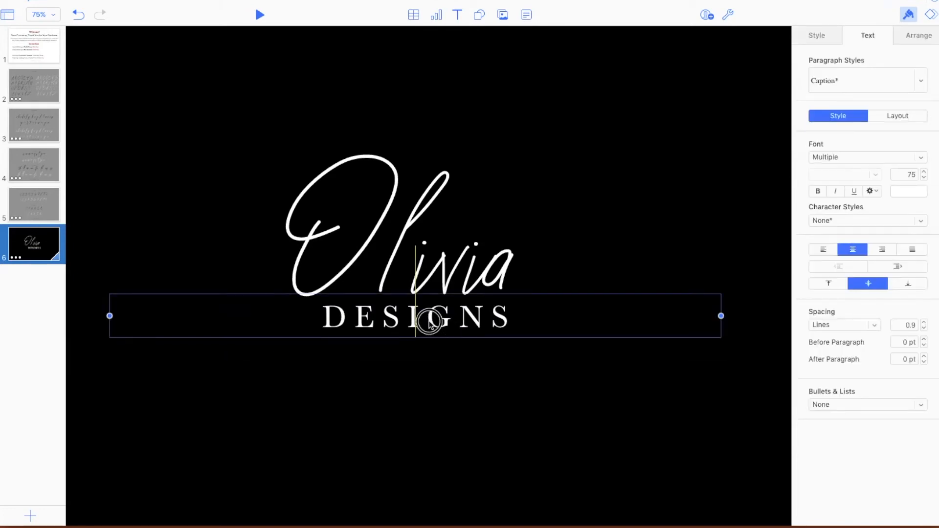
- Select all the script letters together with "DESIGNS" and shift the complete logo toward the slide's center
{"action": "left_click", "coordinate": [54, 20]}
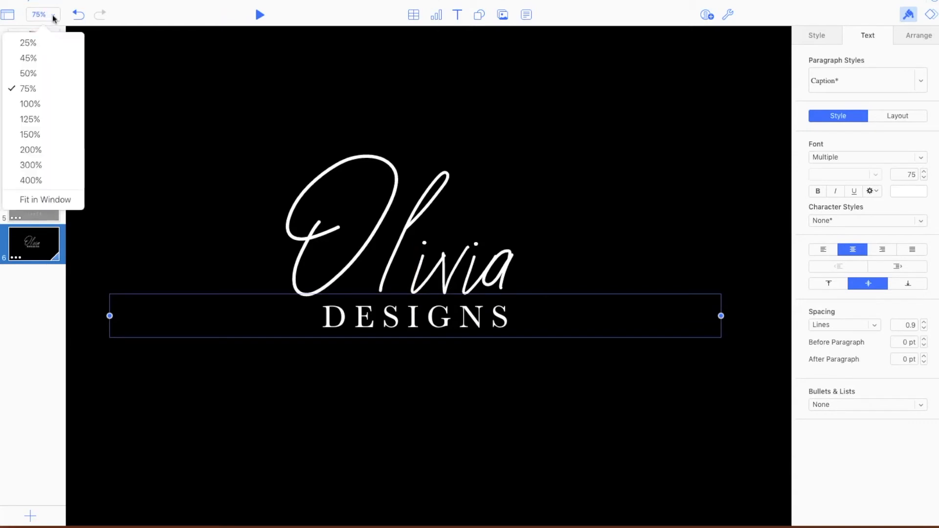
{"action": "left_click", "coordinate": [34, 76]}
{"action": "left_click", "coordinate": [367, 52]}
{"action": "left_click", "coordinate": [281, 171]}
{"action": "left_click_drag", "start_coordinate": [280, 171], "coordinate": [524, 336]}
{"action": "left_click_drag", "start_coordinate": [433, 311], "coordinate": [448, 307]}
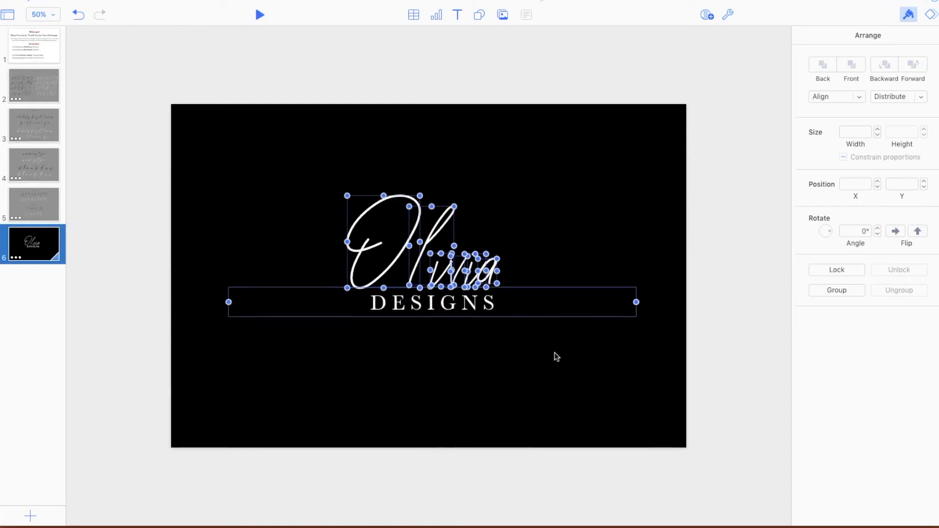
{"action": "left_click", "coordinate": [557, 357]}
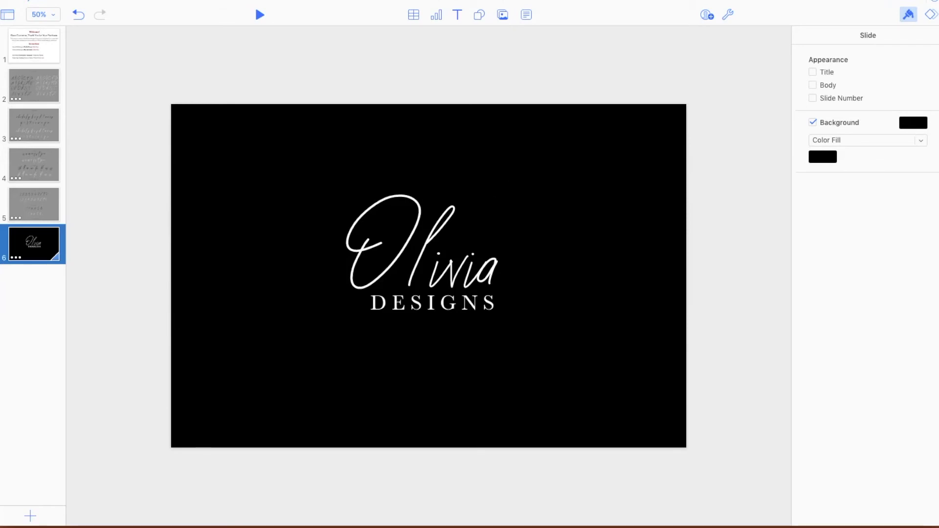
- Place the Agata Shadow.jpeg photo from the desktop onto the logo slide
{"action": "left_click", "coordinate": [503, 19]}
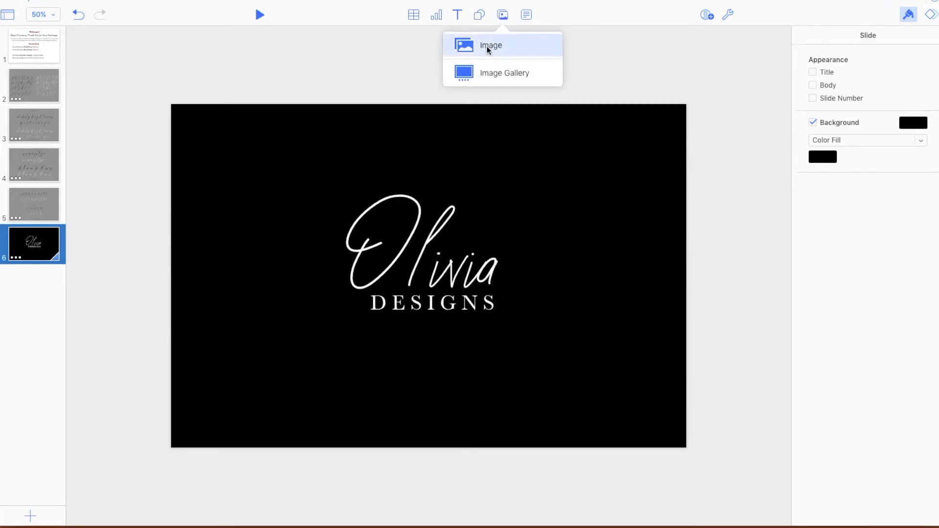
{"action": "left_click", "coordinate": [651, 6]}
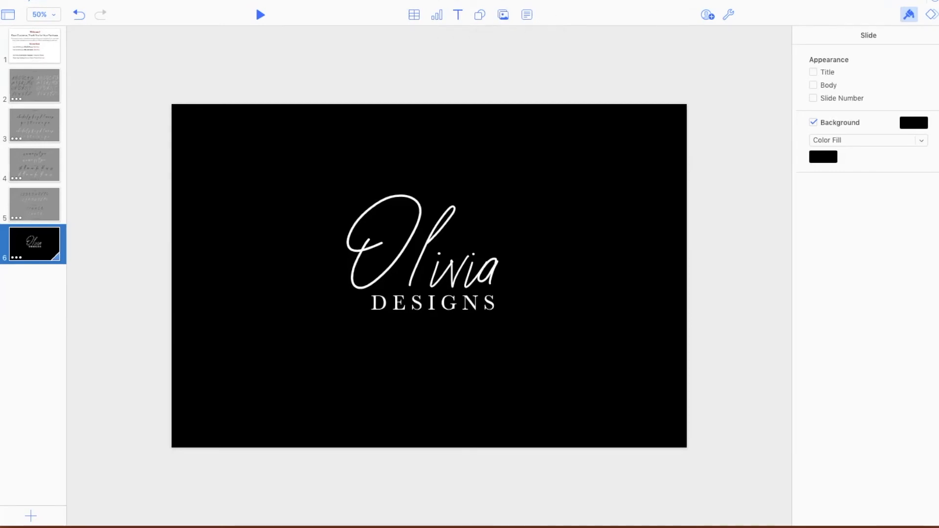
{"action": "left_click_drag", "start_coordinate": [651, 1], "coordinate": [411, 1]}
{"action": "left_click_drag", "start_coordinate": [731, 142], "coordinate": [346, 232]}
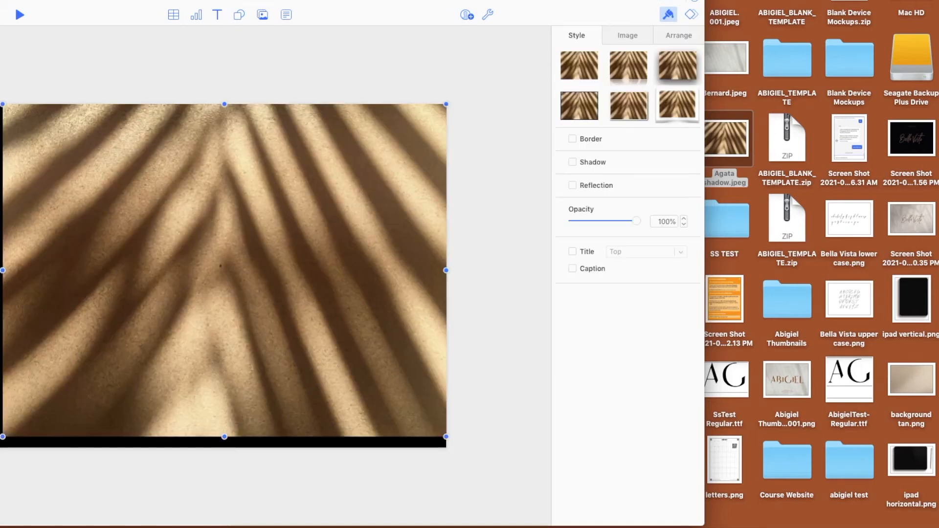
{"action": "left_click_drag", "start_coordinate": [372, 1], "coordinate": [612, 1]}
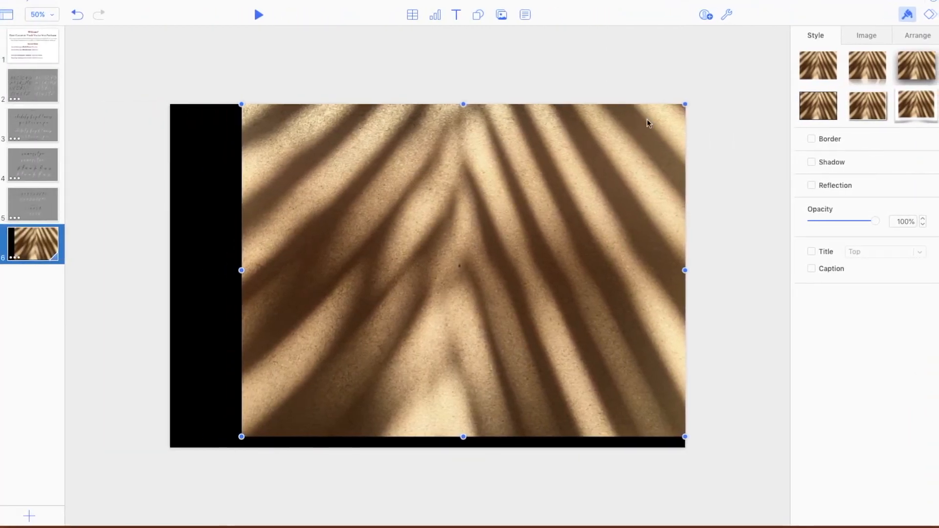
- Send the shadow photo behind the logo, then reposition and enlarge it to cover the whole slide
{"action": "right_click", "coordinate": [647, 189]}
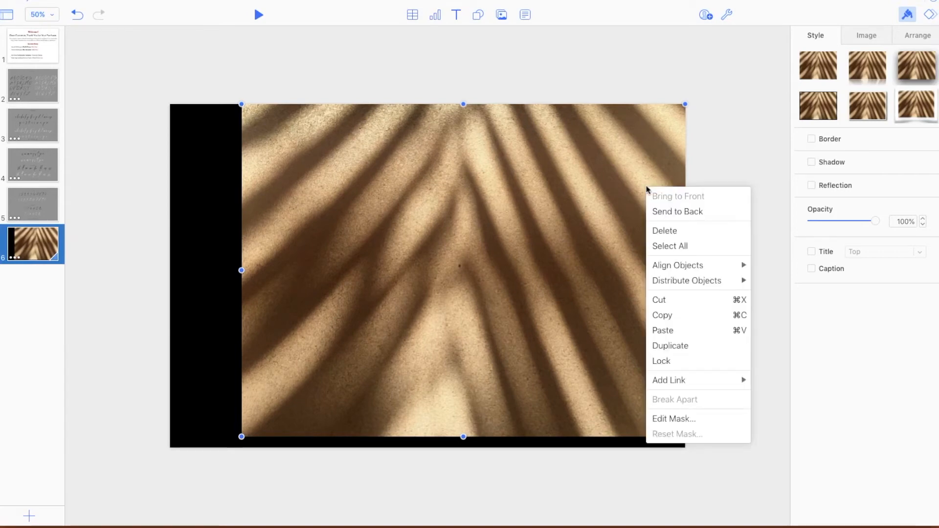
{"action": "left_click", "coordinate": [668, 157]}
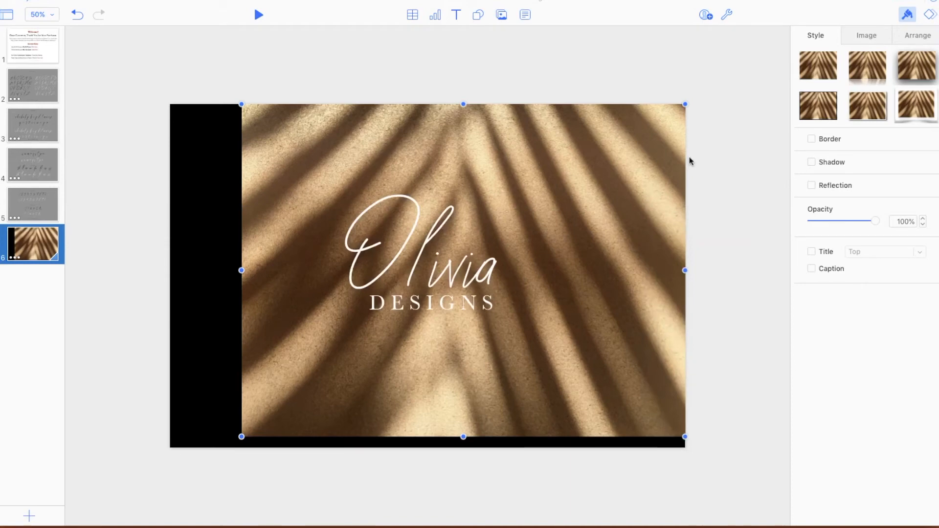
{"action": "left_click_drag", "start_coordinate": [667, 155], "coordinate": [593, 155]}
{"action": "left_click_drag", "start_coordinate": [608, 435], "coordinate": [700, 463]}
{"action": "left_click_drag", "start_coordinate": [626, 425], "coordinate": [628, 402]}
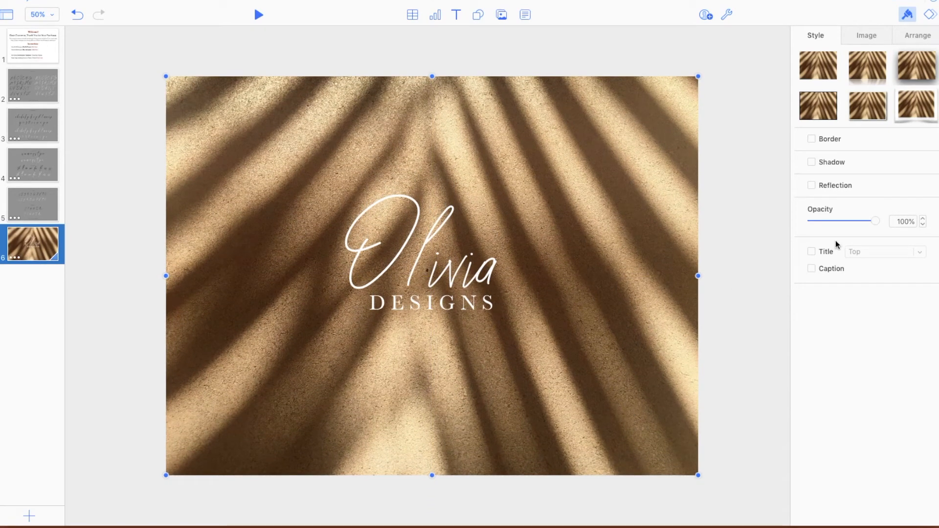
- Lower the background photo's opacity to 95% and play the slide to preview the logo animation
{"action": "mouse_move", "coordinate": [876, 221]}
{"action": "left_mouse_down"}
{"action": "mouse_move", "coordinate": [849, 221]}
{"action": "mouse_move", "coordinate": [874, 224]}
{"action": "left_mouse_up"}
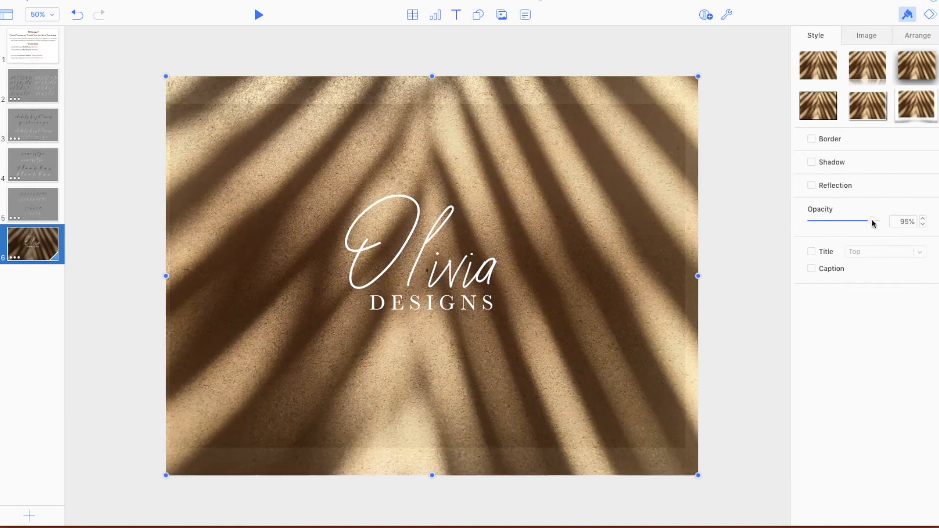
{"action": "left_click", "coordinate": [730, 363]}
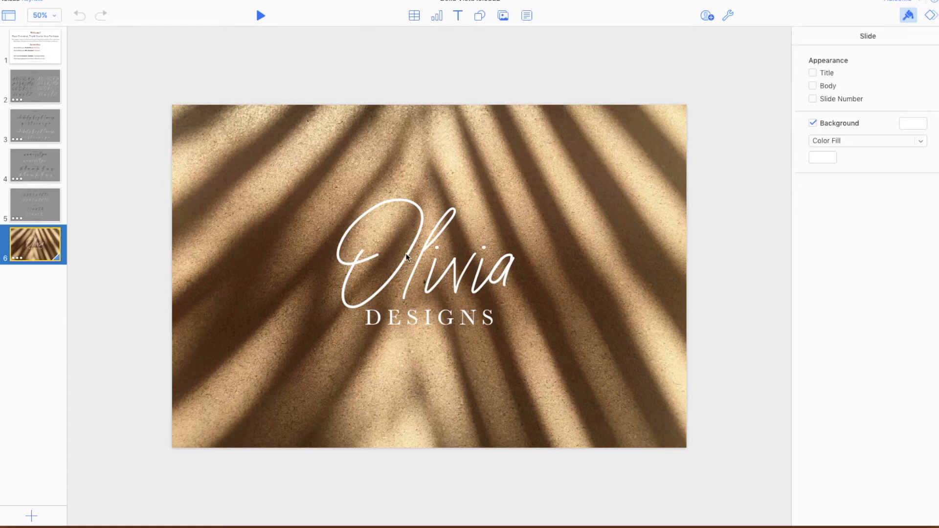
{"action": "left_click", "coordinate": [260, 18]}
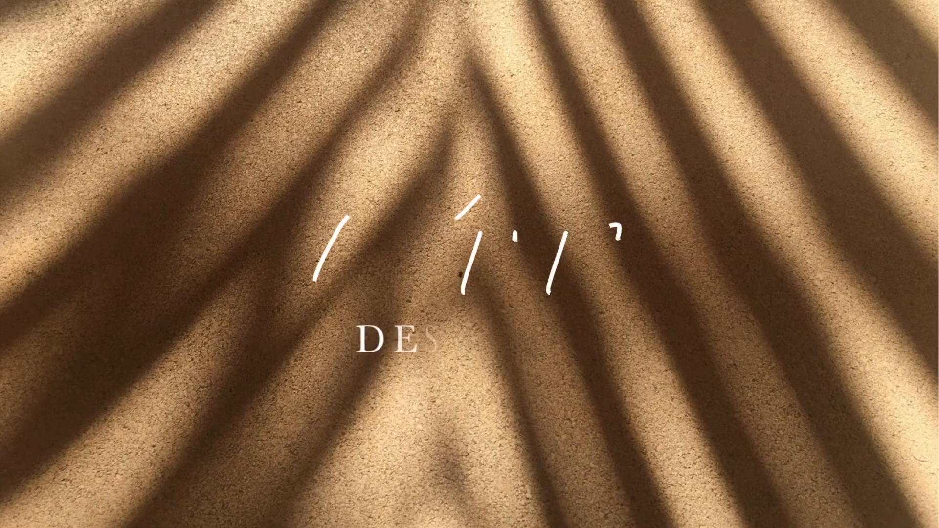